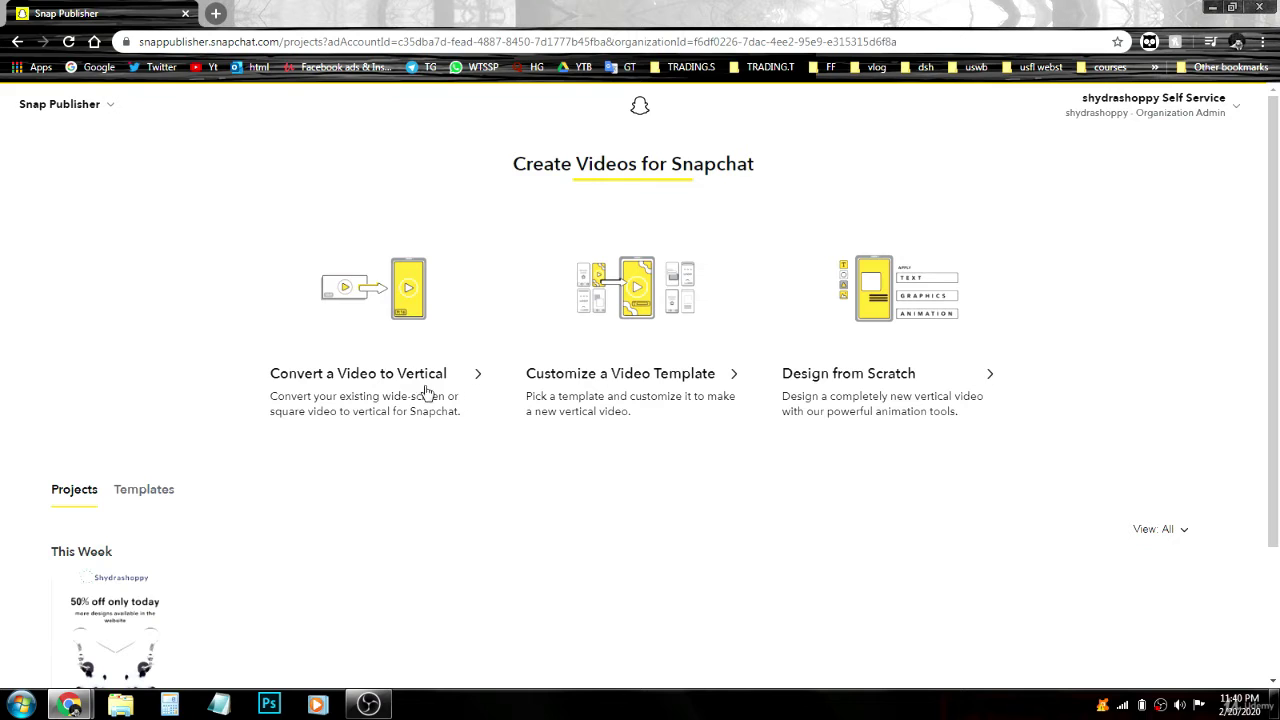
# Go to Create Ads and start a new ad with Instant Create.
pyautogui.click(108, 108)
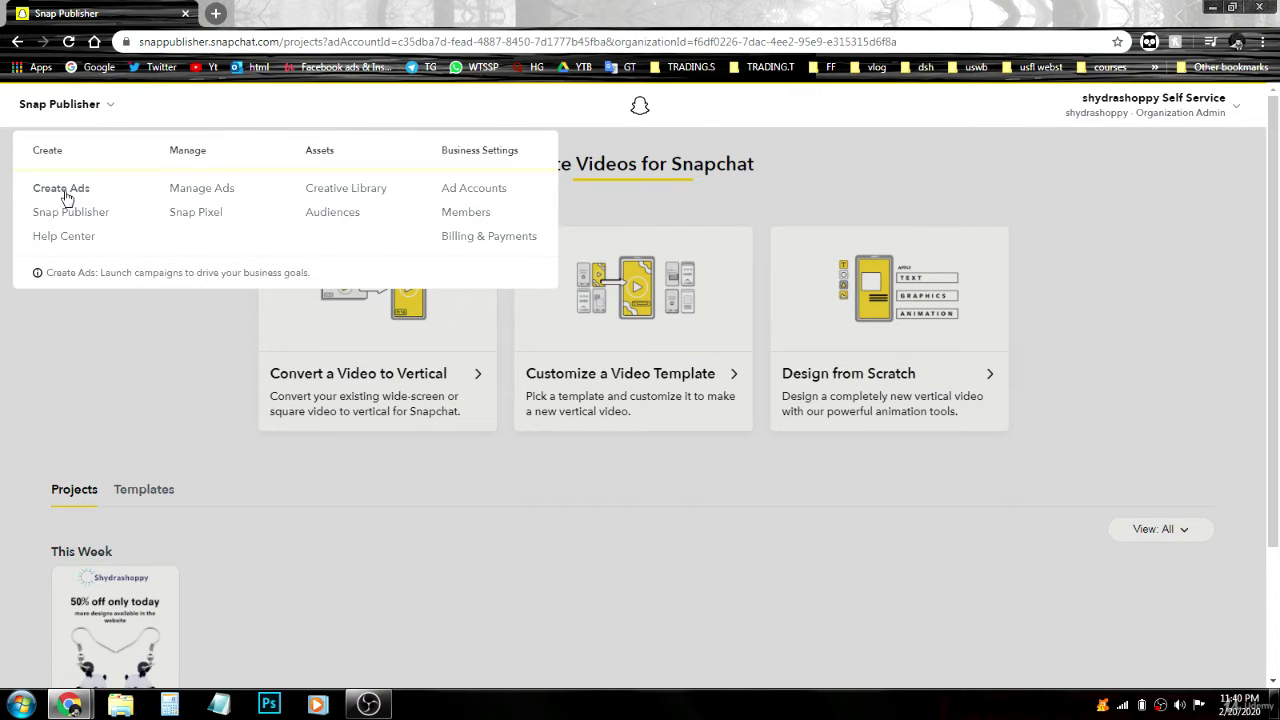
pyautogui.click(73, 193)
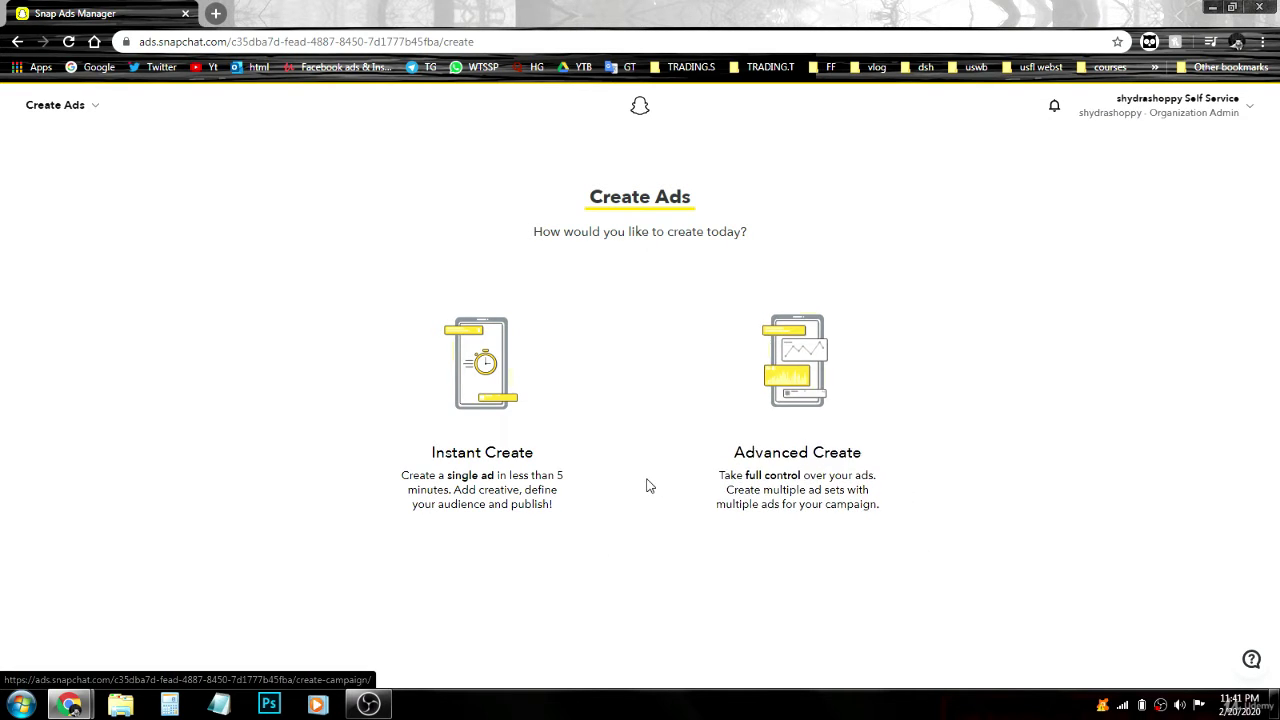
pyautogui.click(518, 448)
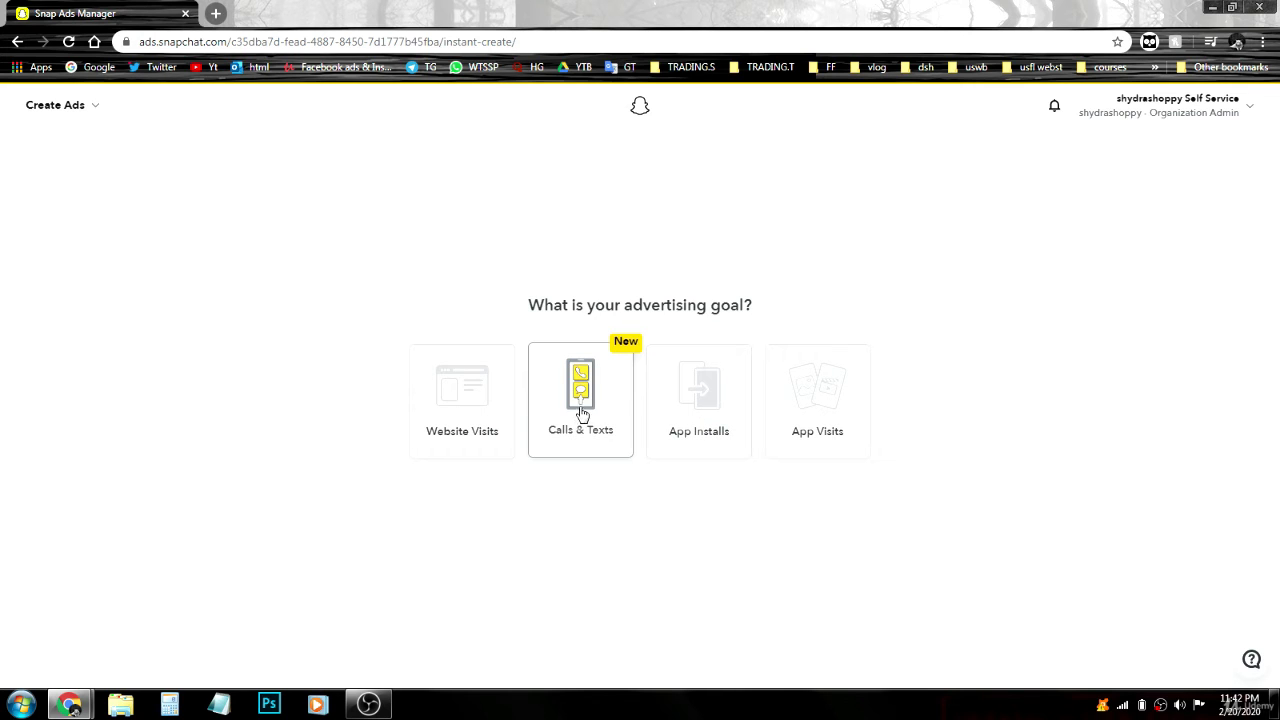
pyautogui.click(455, 412)
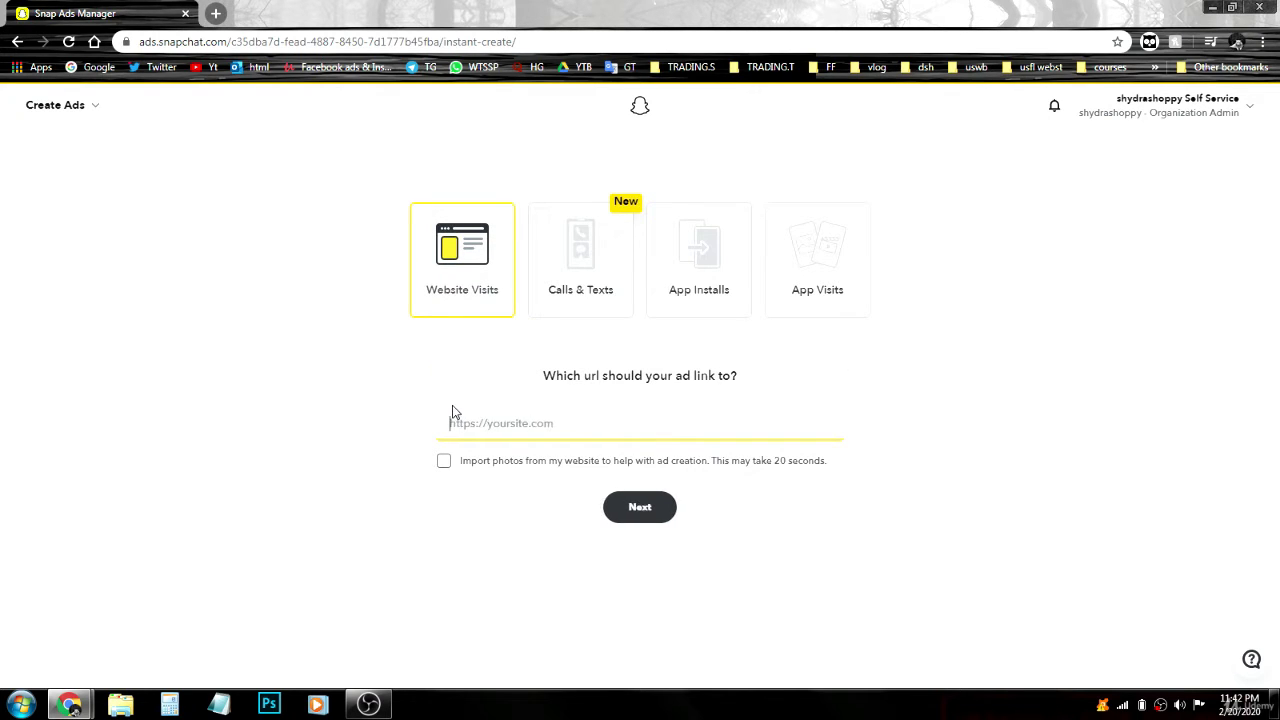
pyautogui.click(530, 421)
pyautogui.write('https://shydrashoppy.com')
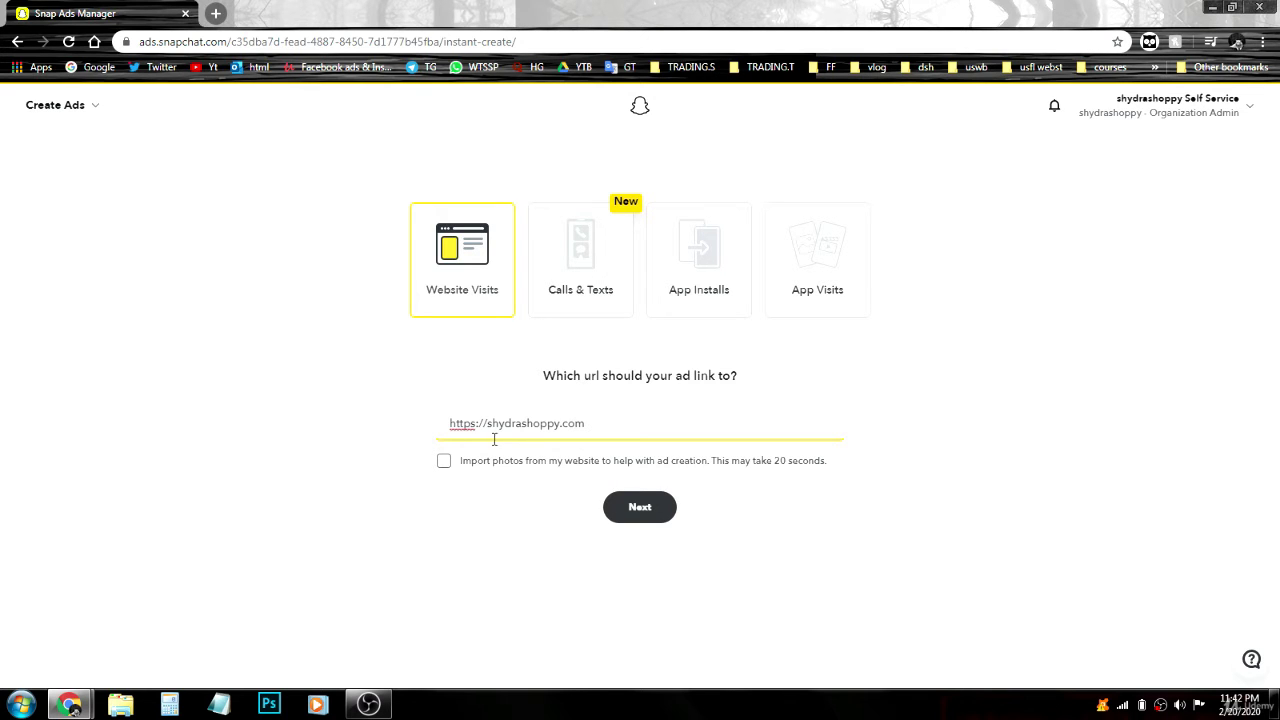
pyautogui.click(343, 423)
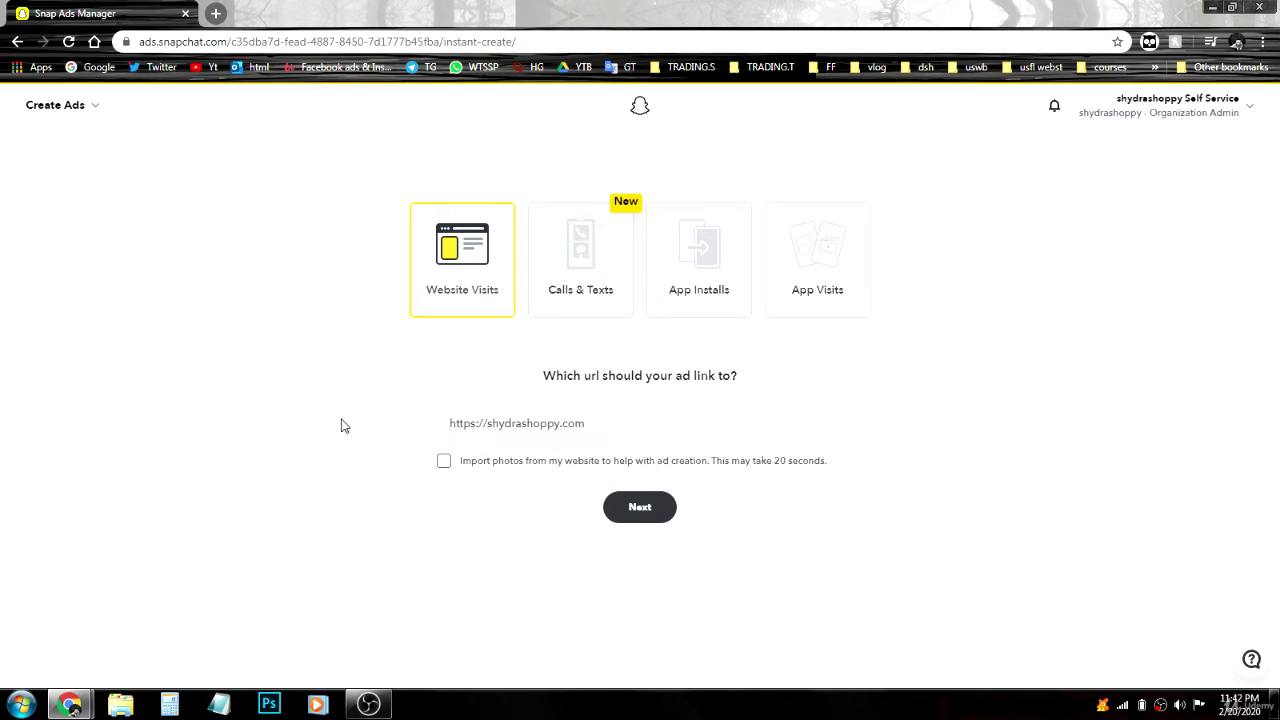
pyautogui.click(628, 510)
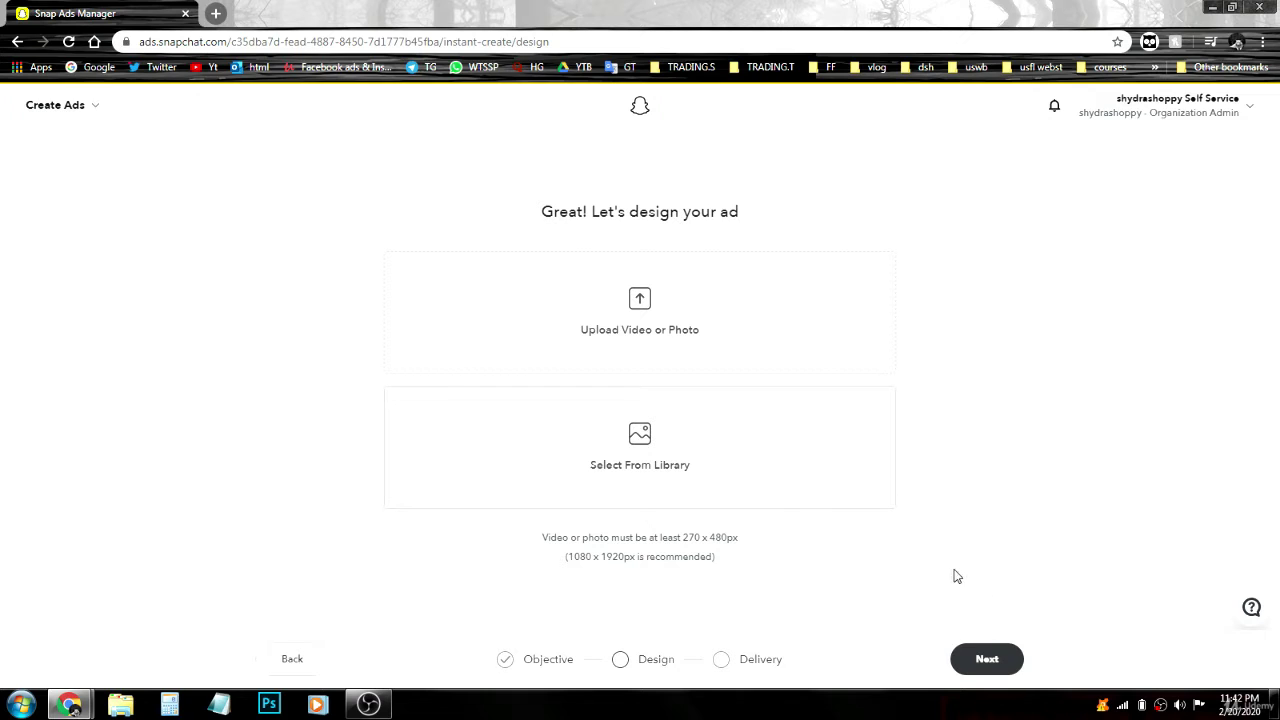
# Proceed to the ad design form without uploading media and enter the headline "earrings for cute girls".
pyautogui.click(987, 659)
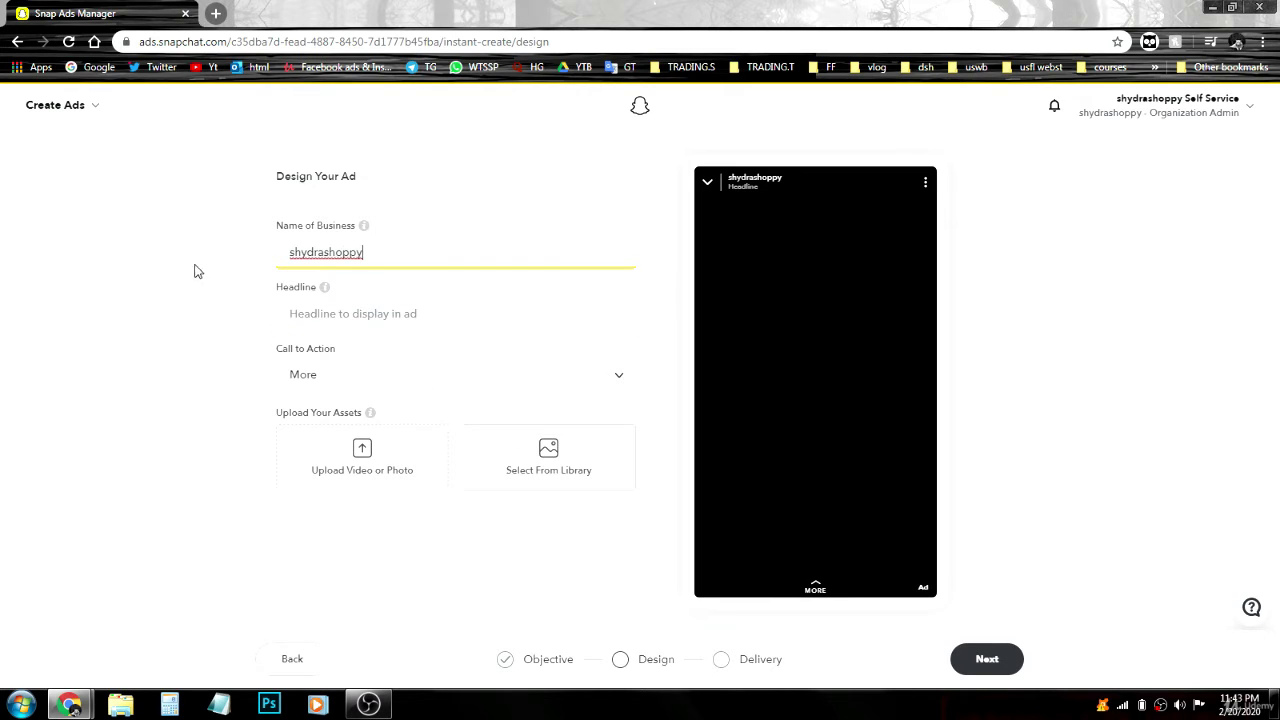
pyautogui.click(381, 313)
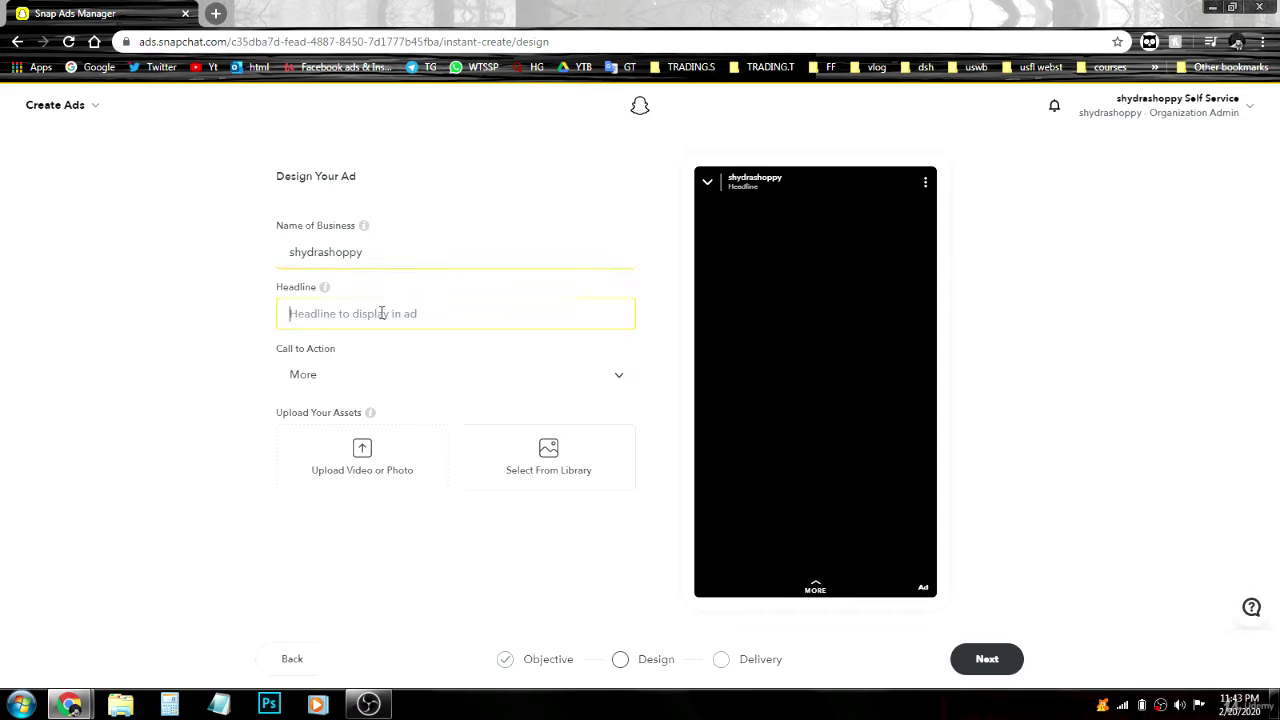
pyautogui.write('ear')
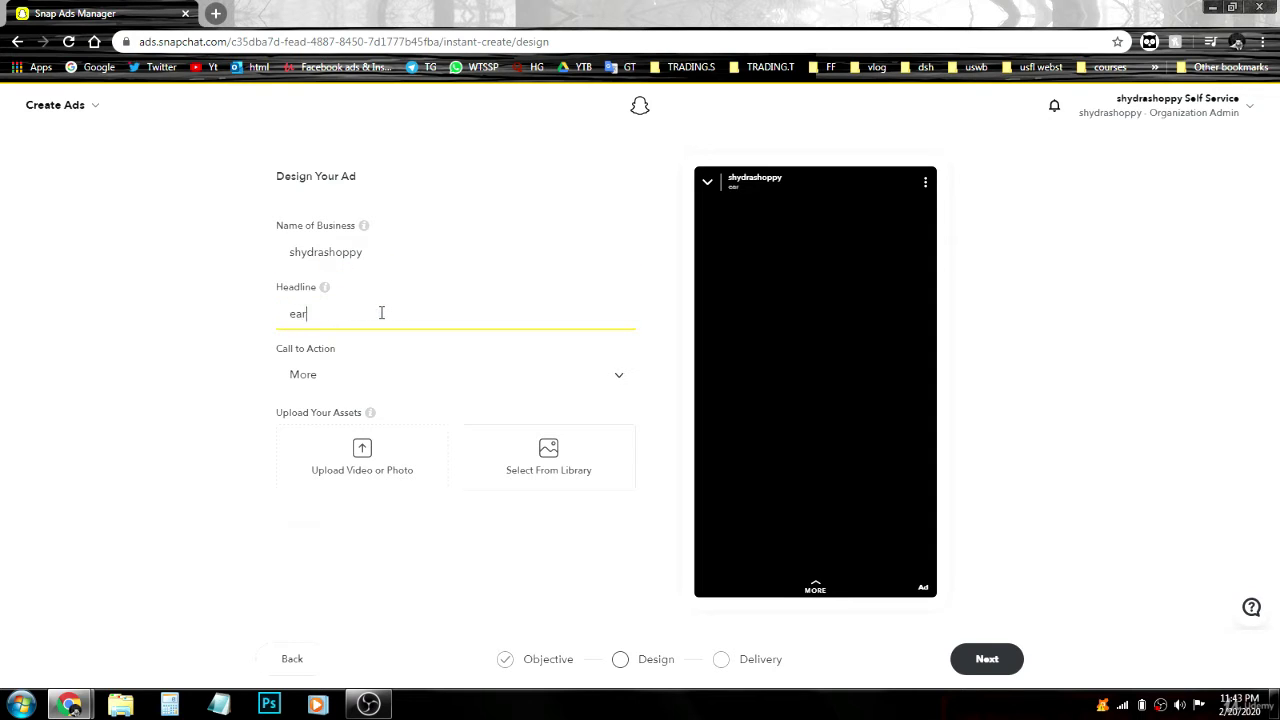
pyautogui.write('ring')
pyautogui.write('s for cute girls')
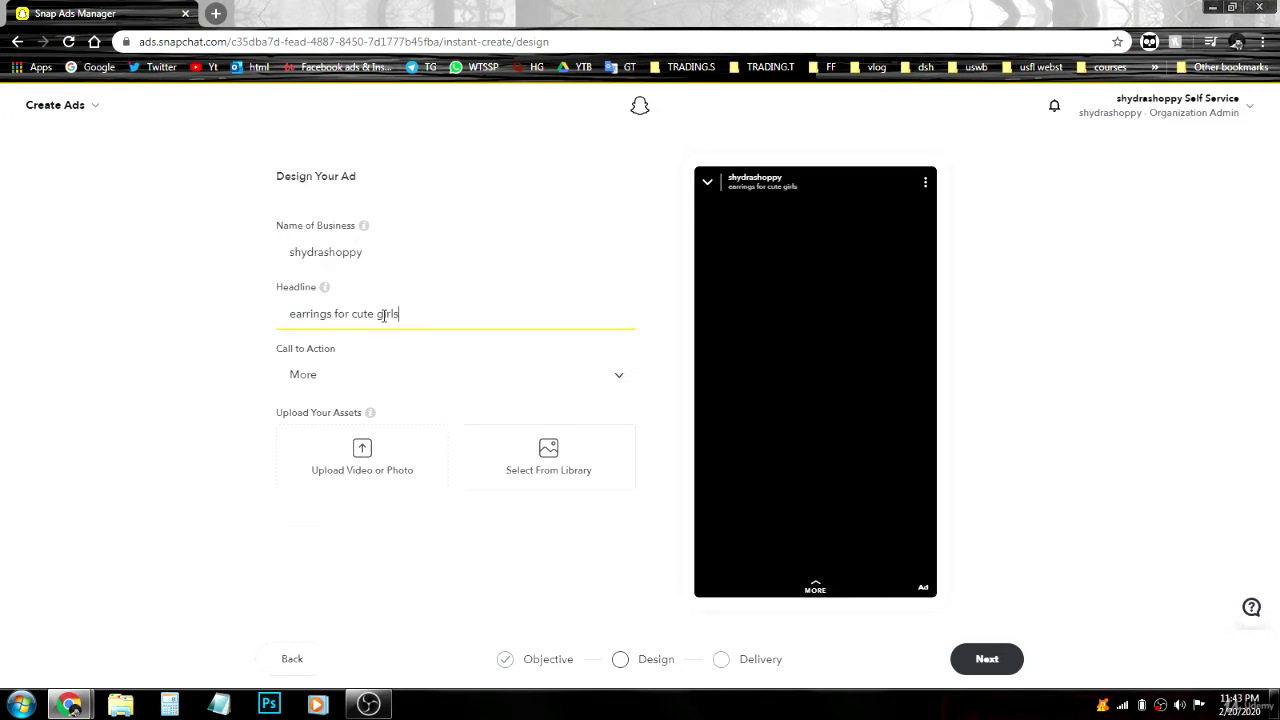
# Set the call to action to Get Now and add the husky earrings image from the media library.
pyautogui.click(375, 376)
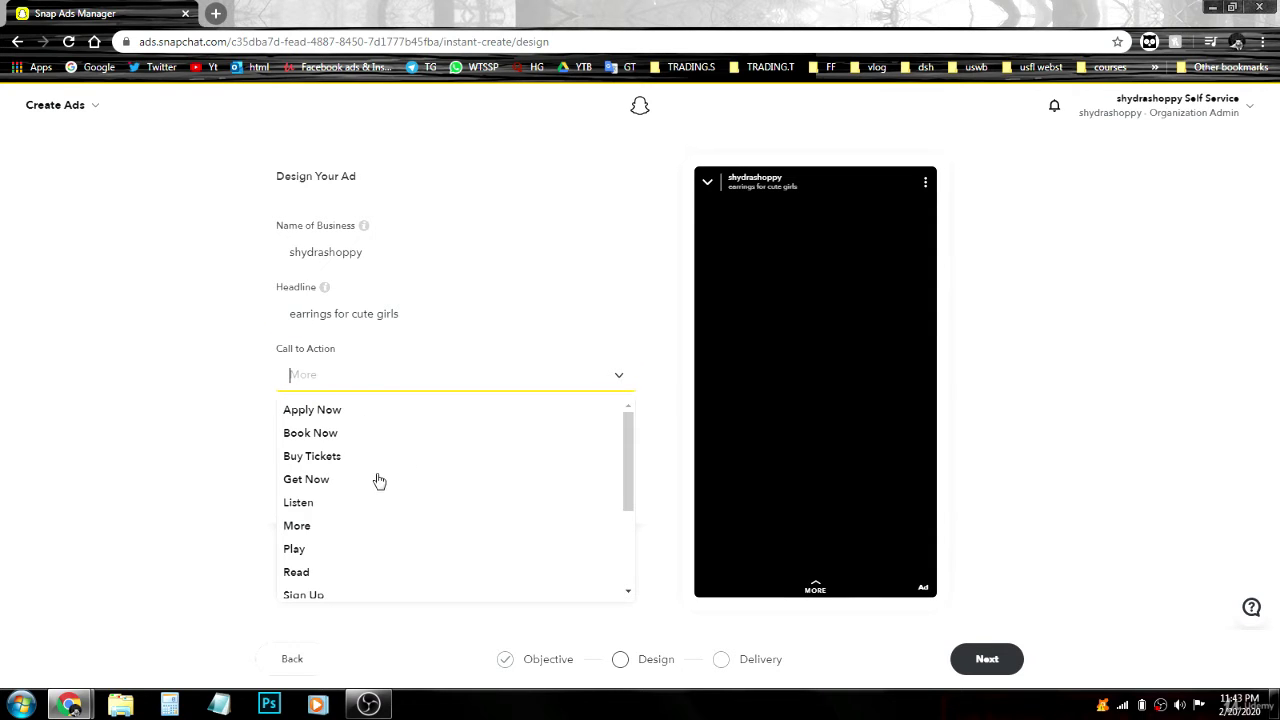
pyautogui.scroll(-3, 372, 496)
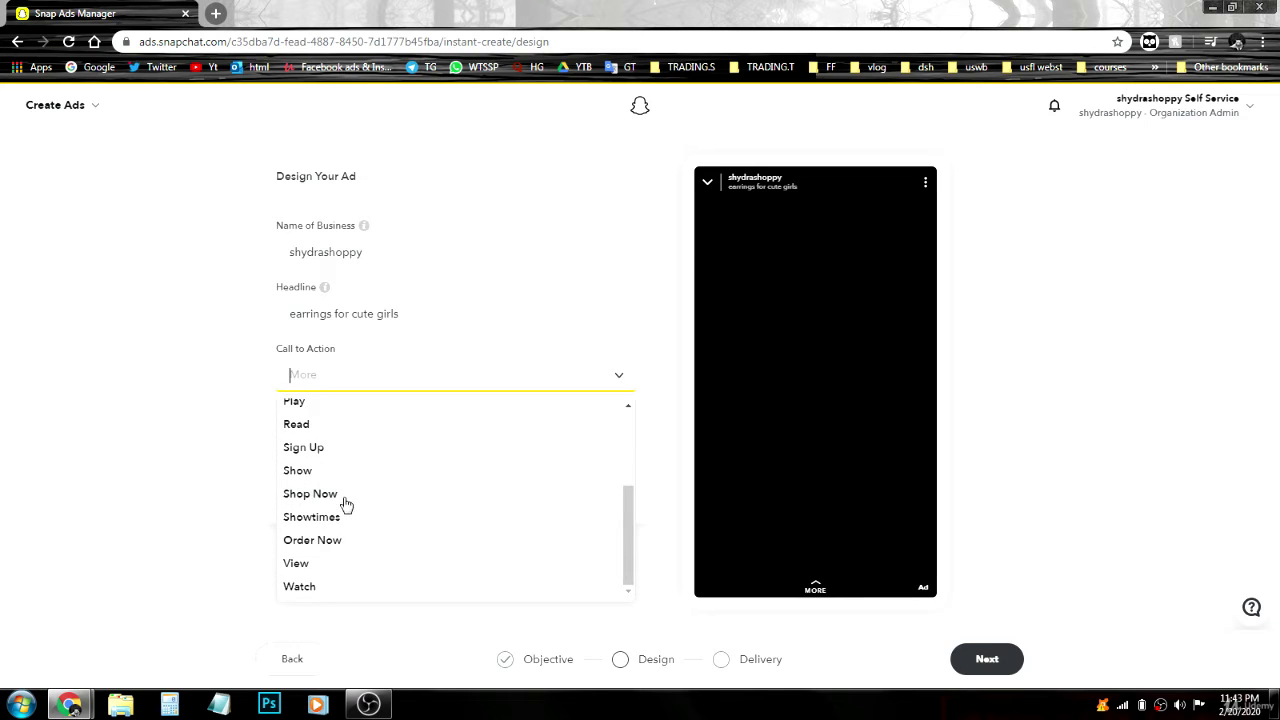
pyautogui.scroll(3, 346, 504)
pyautogui.click(333, 477)
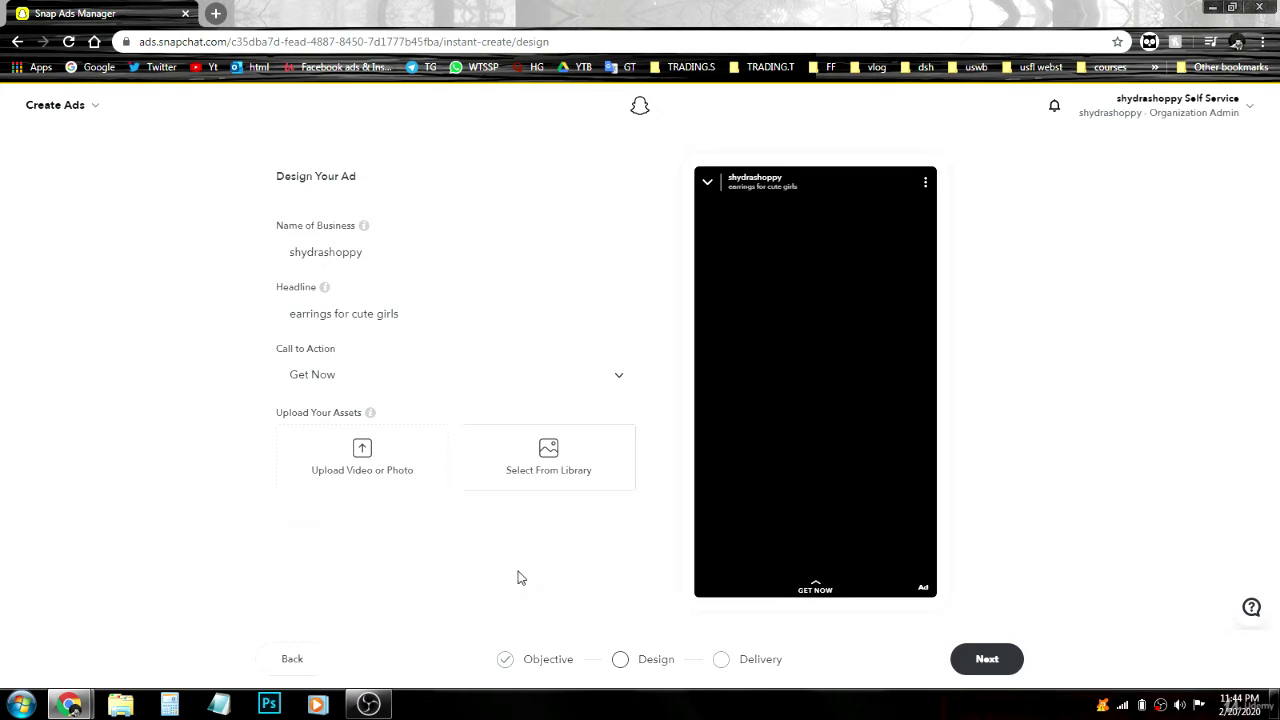
pyautogui.click(553, 459)
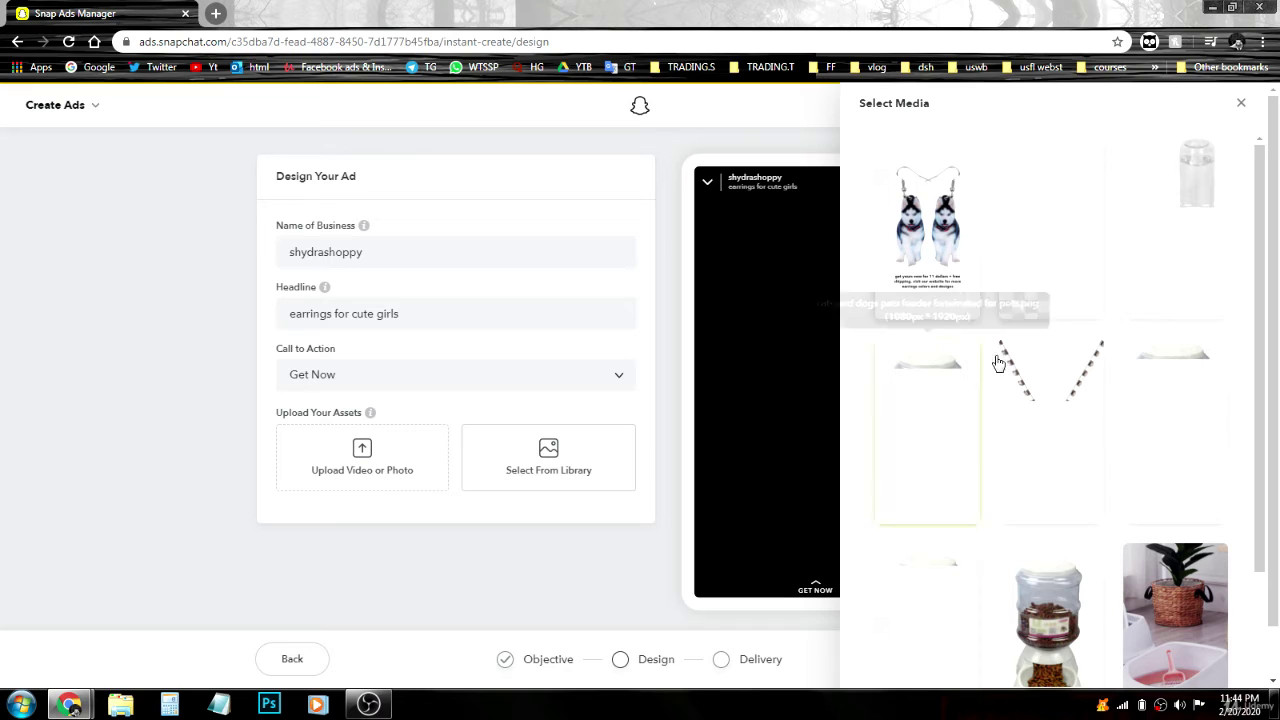
pyautogui.click(941, 235)
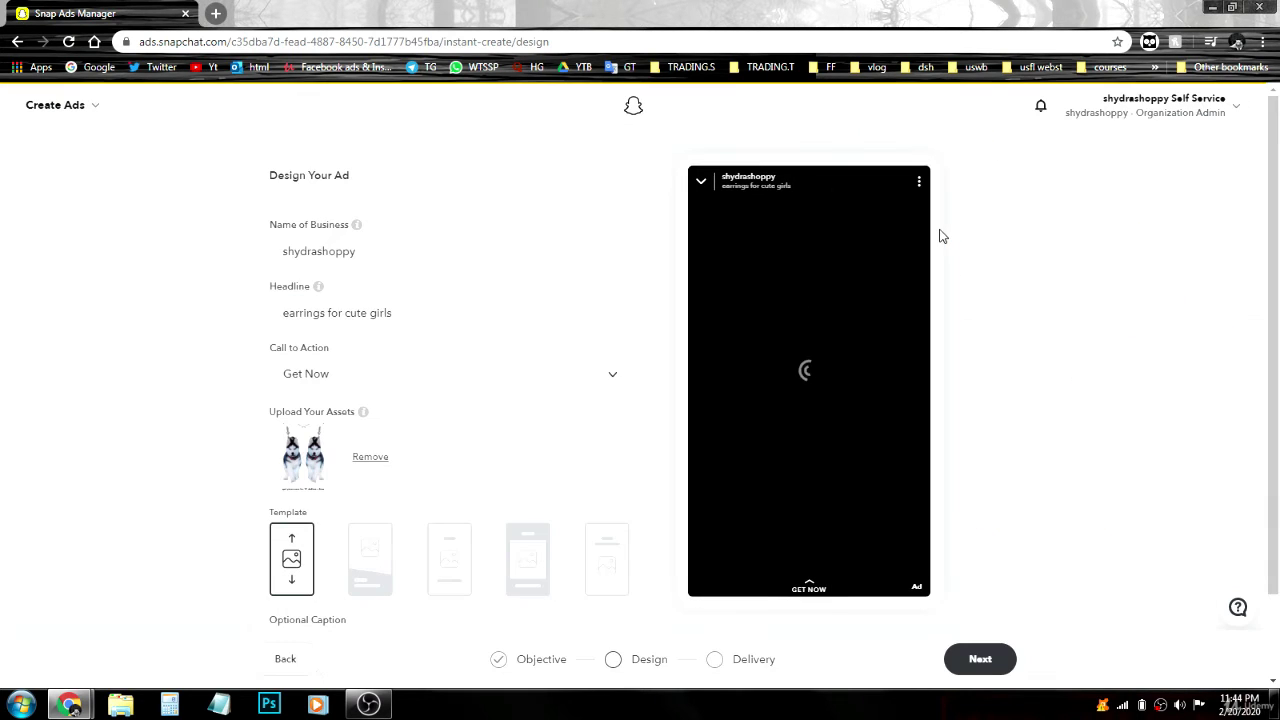
# Try the four alternative ad templates on the preview and return to the full-screen image template.
pyautogui.scroll(-2, 180, 421)
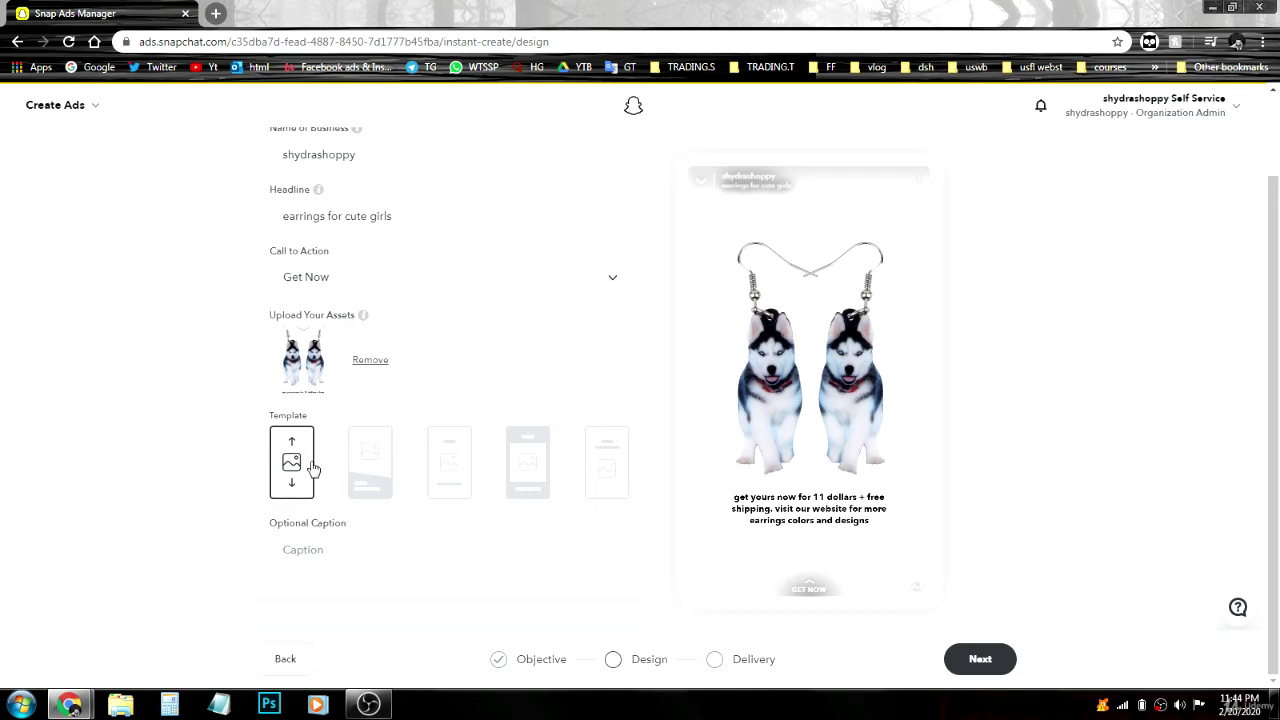
pyautogui.click(372, 467)
pyautogui.scroll(-1, 371, 462)
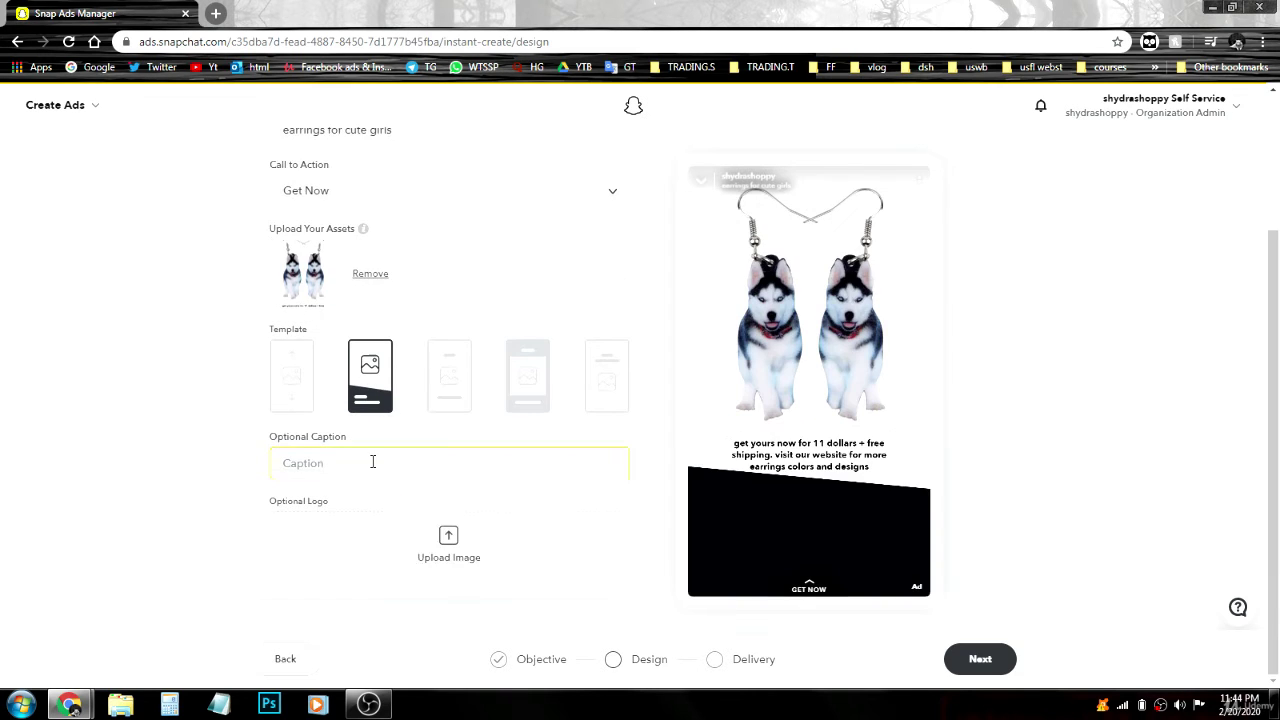
pyautogui.click(456, 398)
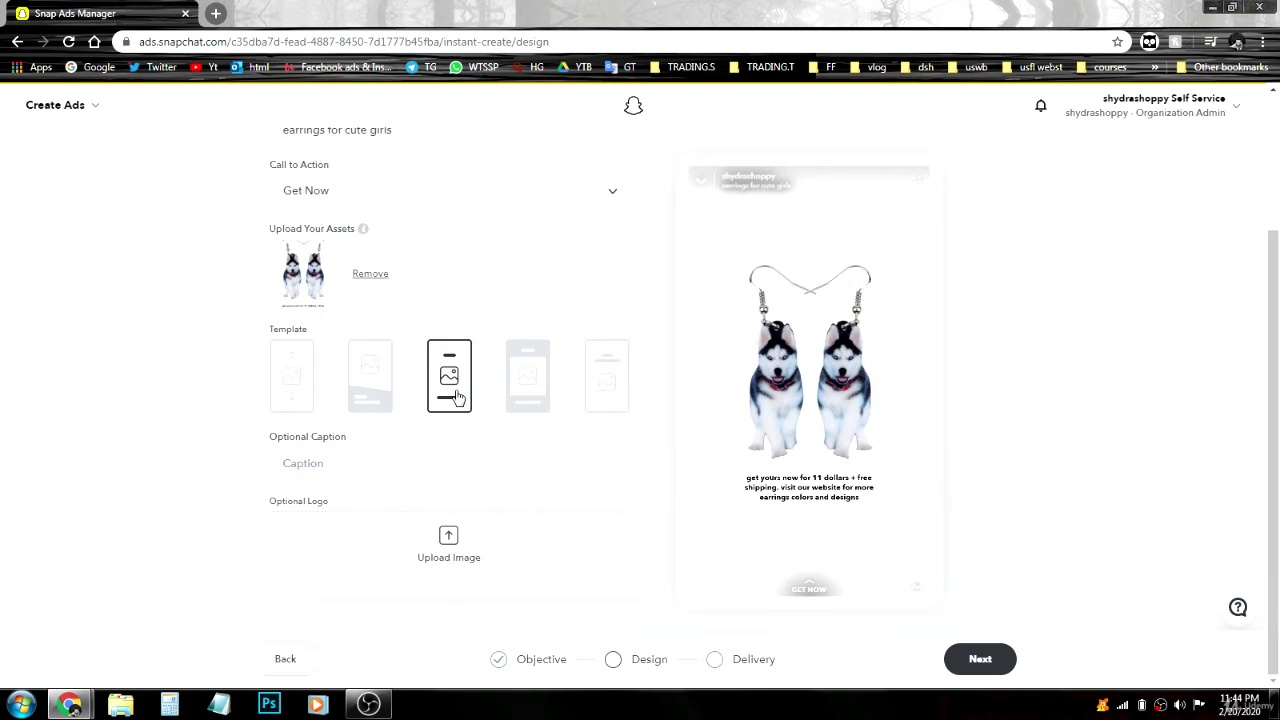
pyautogui.click(528, 390)
pyautogui.click(607, 390)
pyautogui.click(293, 412)
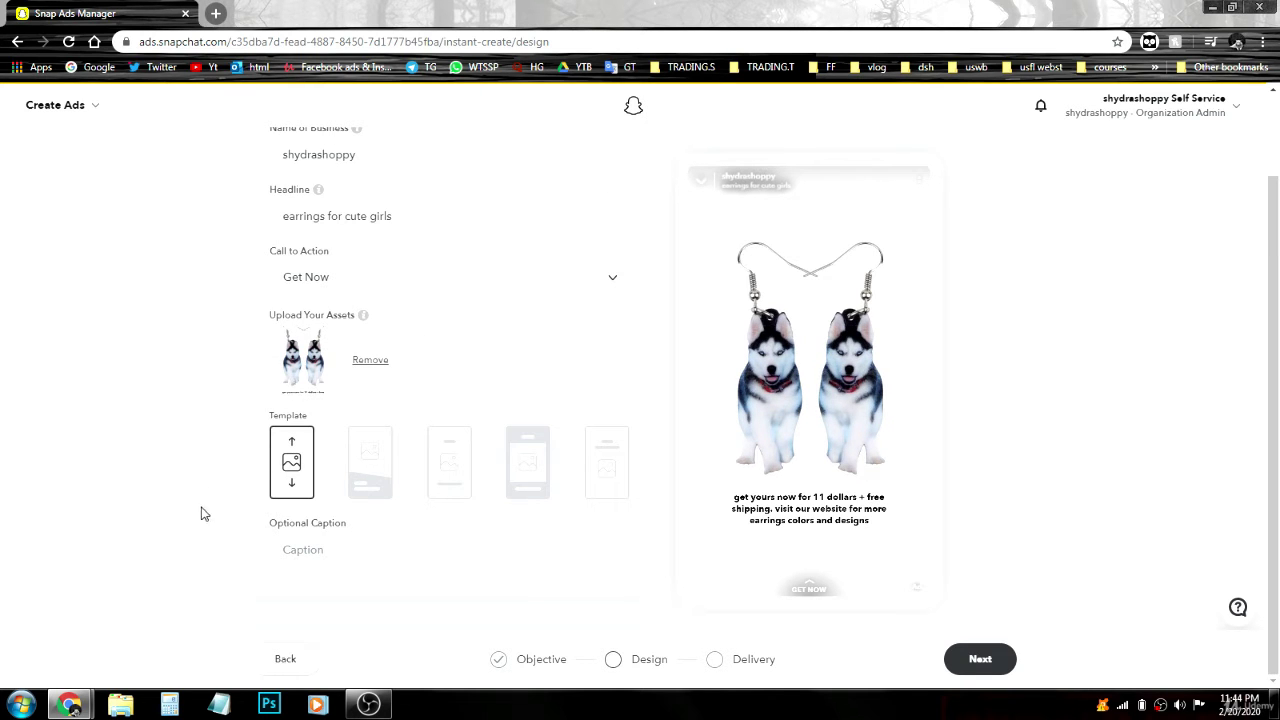
# Continue to the delivery settings and expand the Demographics section.
pyautogui.click(988, 658)
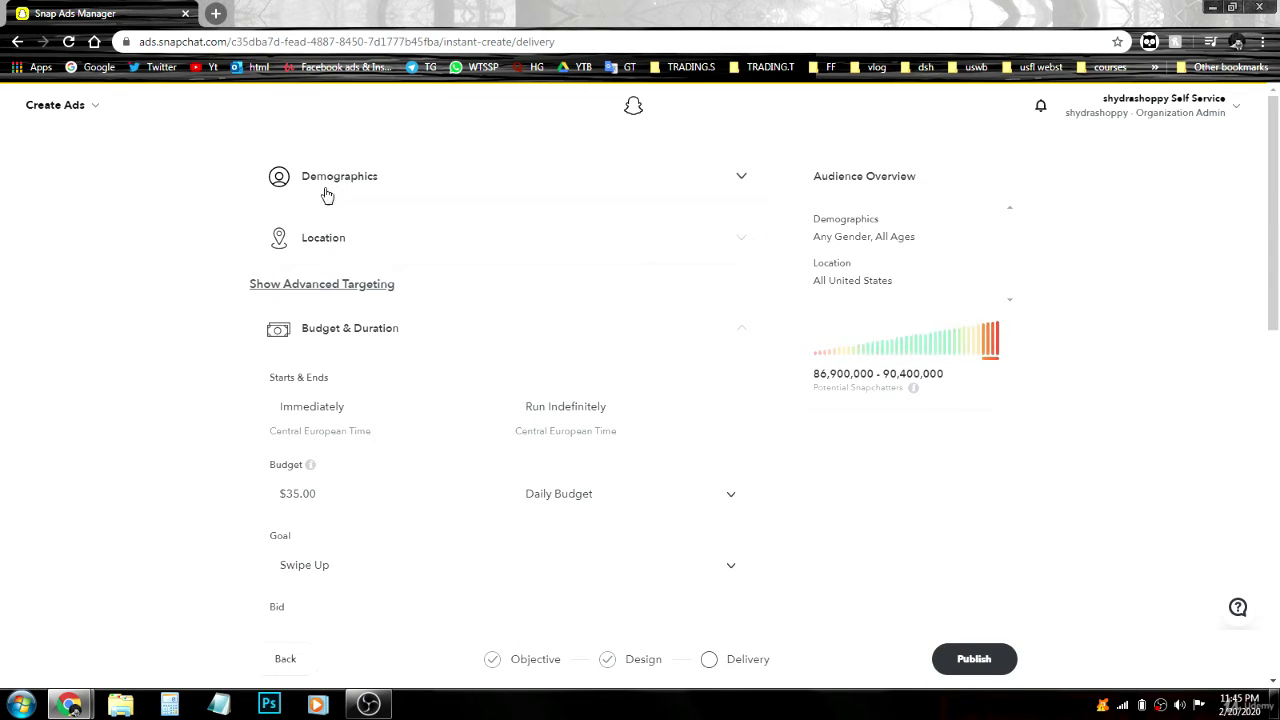
pyautogui.click(735, 183)
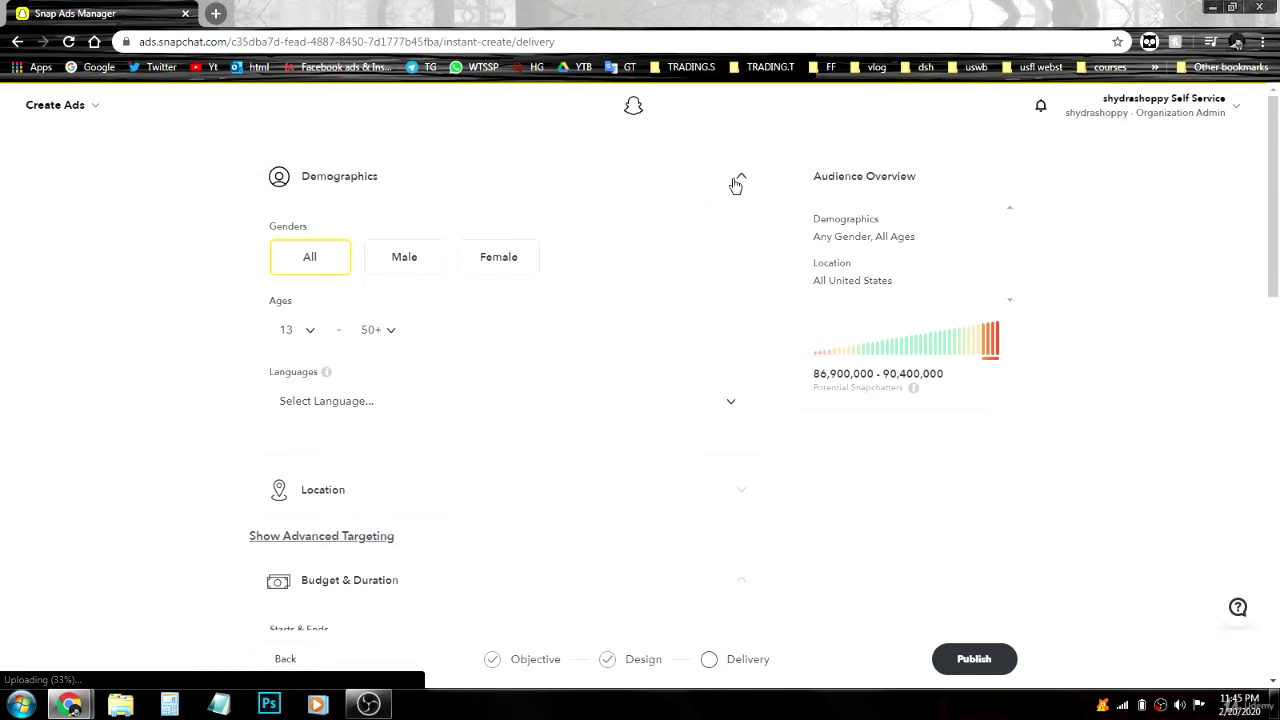
# Target the Female gender, ages 13 to 29, and the English language in the audience demographics.
pyautogui.click(520, 270)
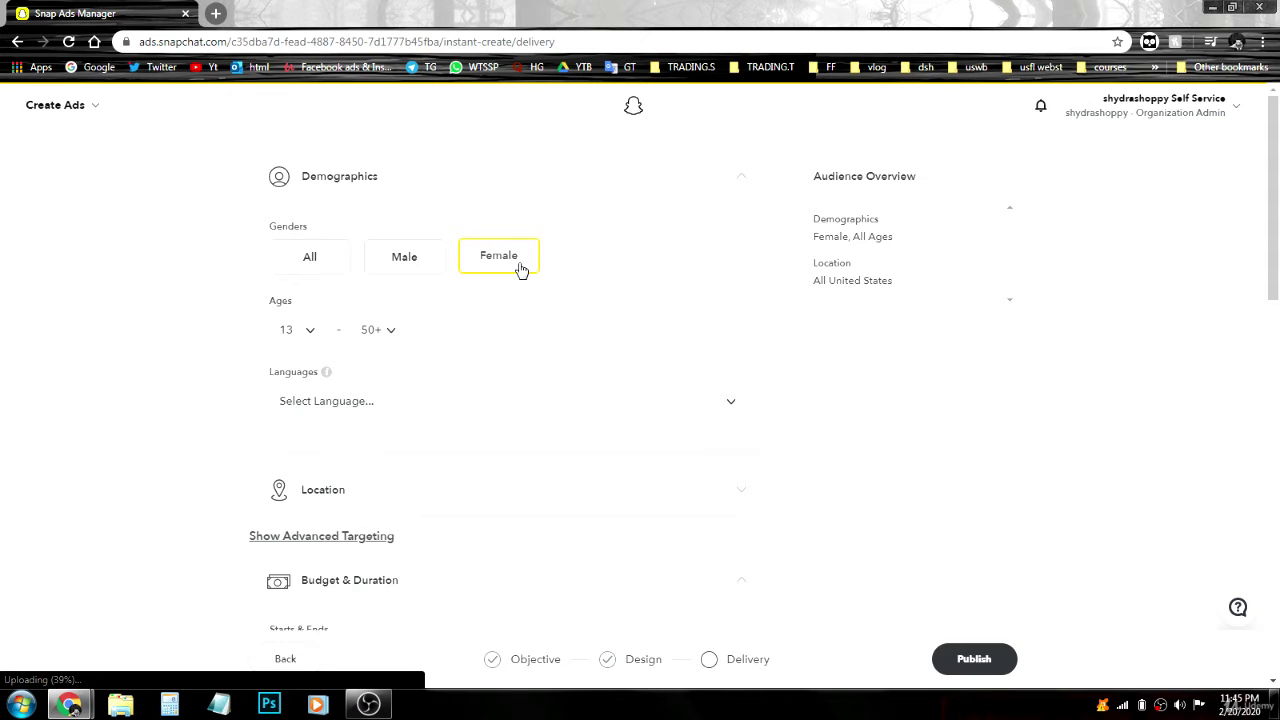
pyautogui.click(313, 334)
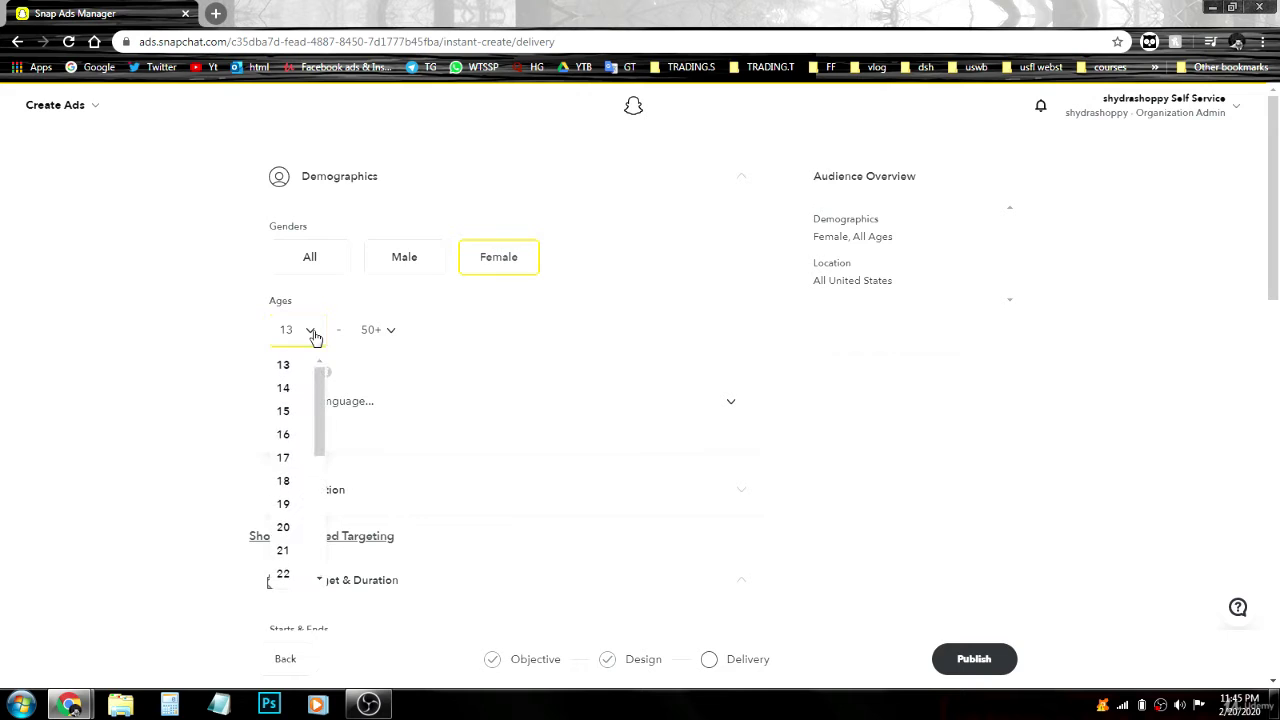
pyautogui.click(295, 370)
pyautogui.click(379, 340)
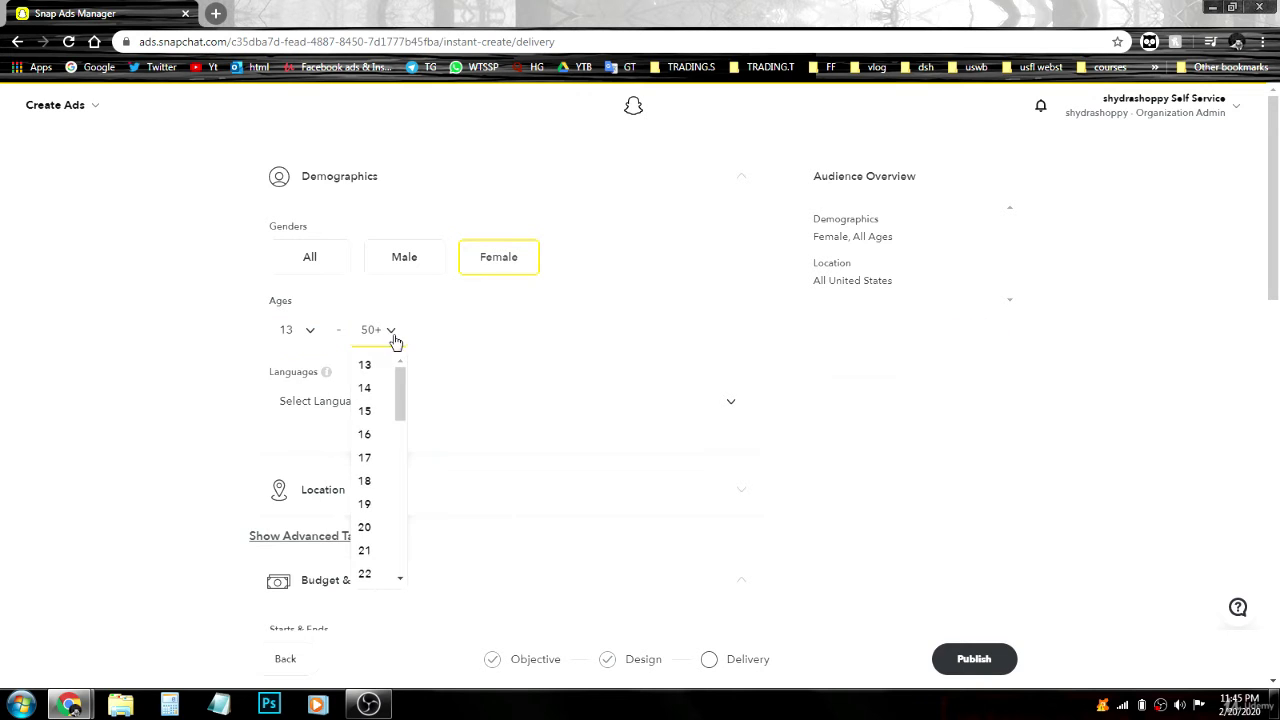
pyautogui.scroll(-1, 370, 562)
pyautogui.scroll(-1, 368, 565)
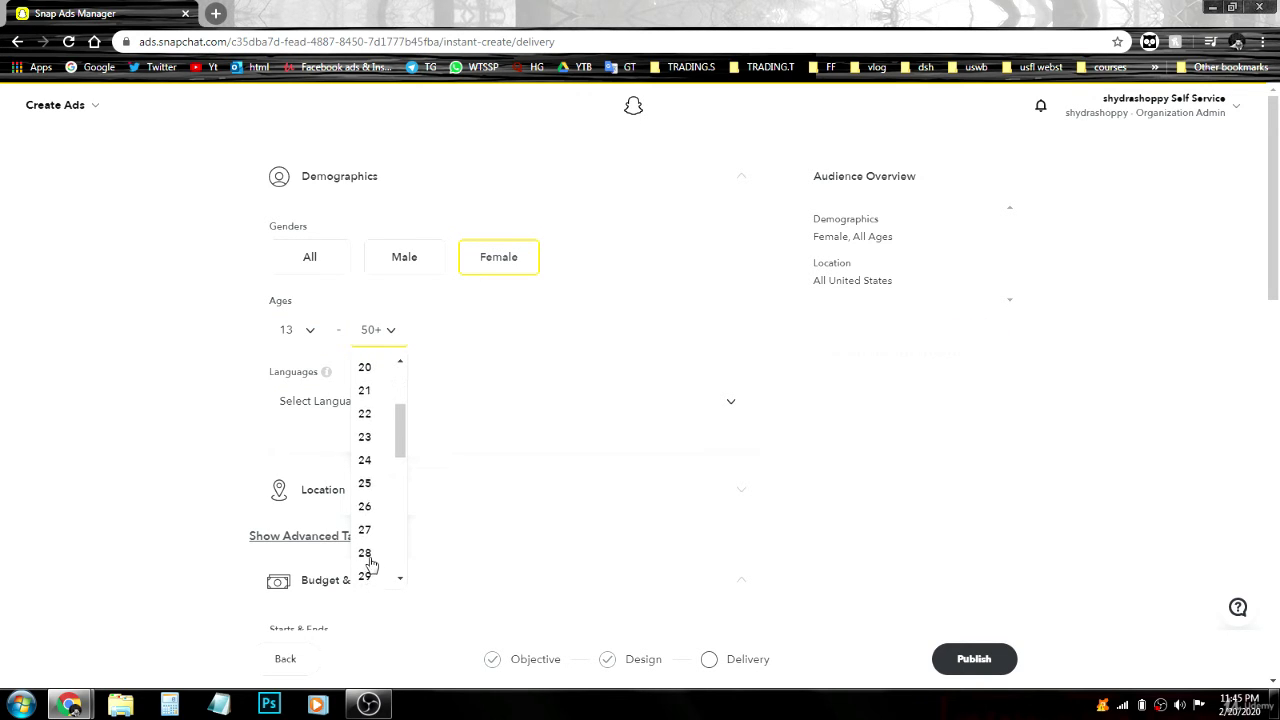
pyautogui.click(372, 569)
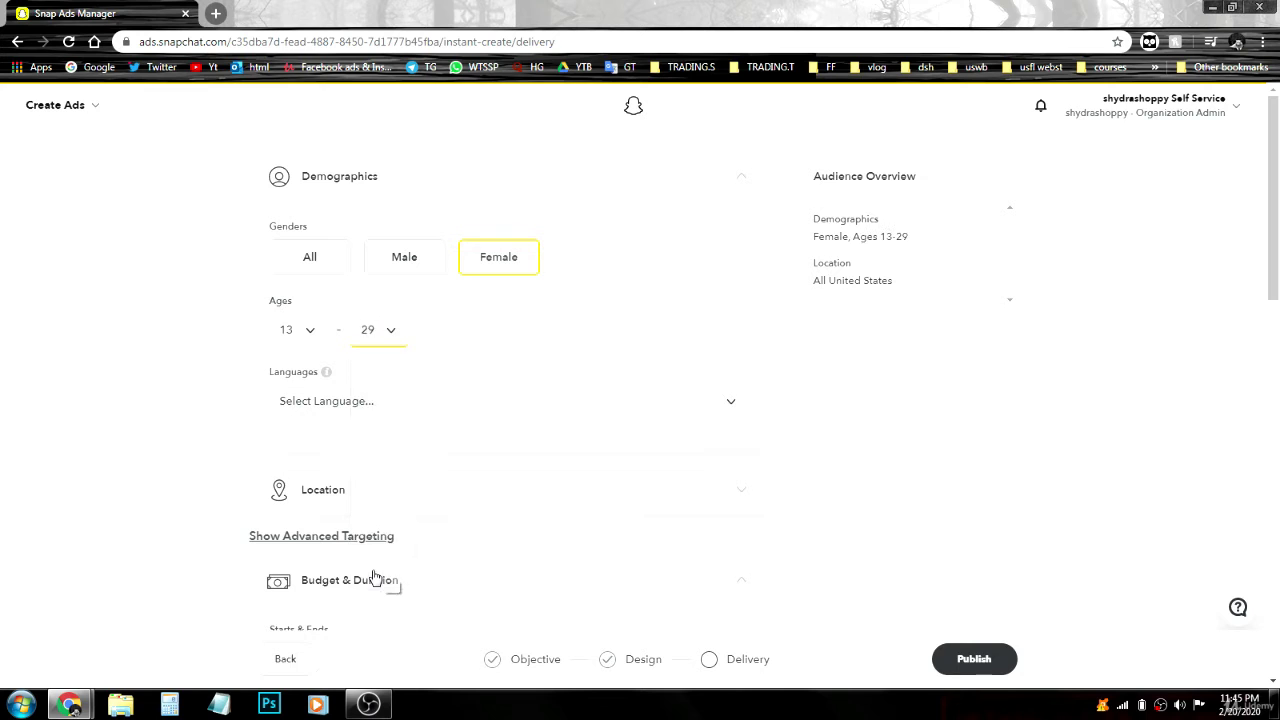
pyautogui.click(378, 410)
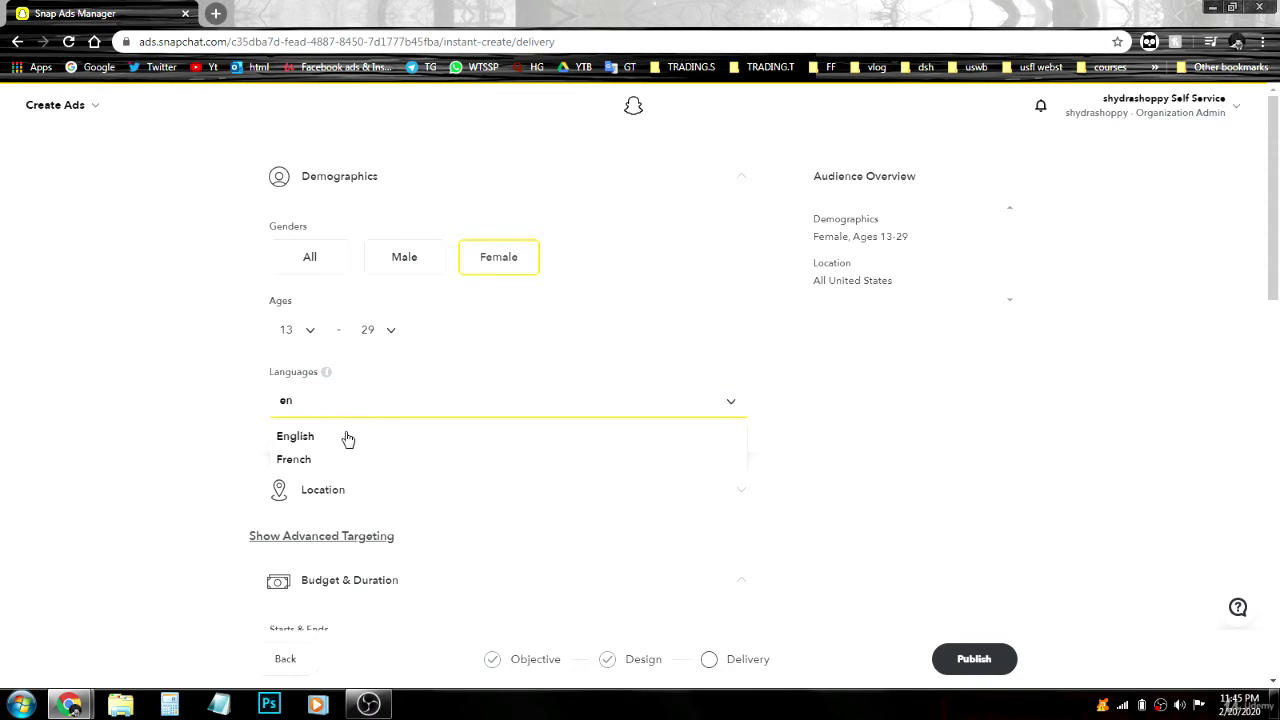
pyautogui.click(347, 439)
# Include the states California and Florida in the United States location targeting.
pyautogui.scroll(-3, 173, 360)
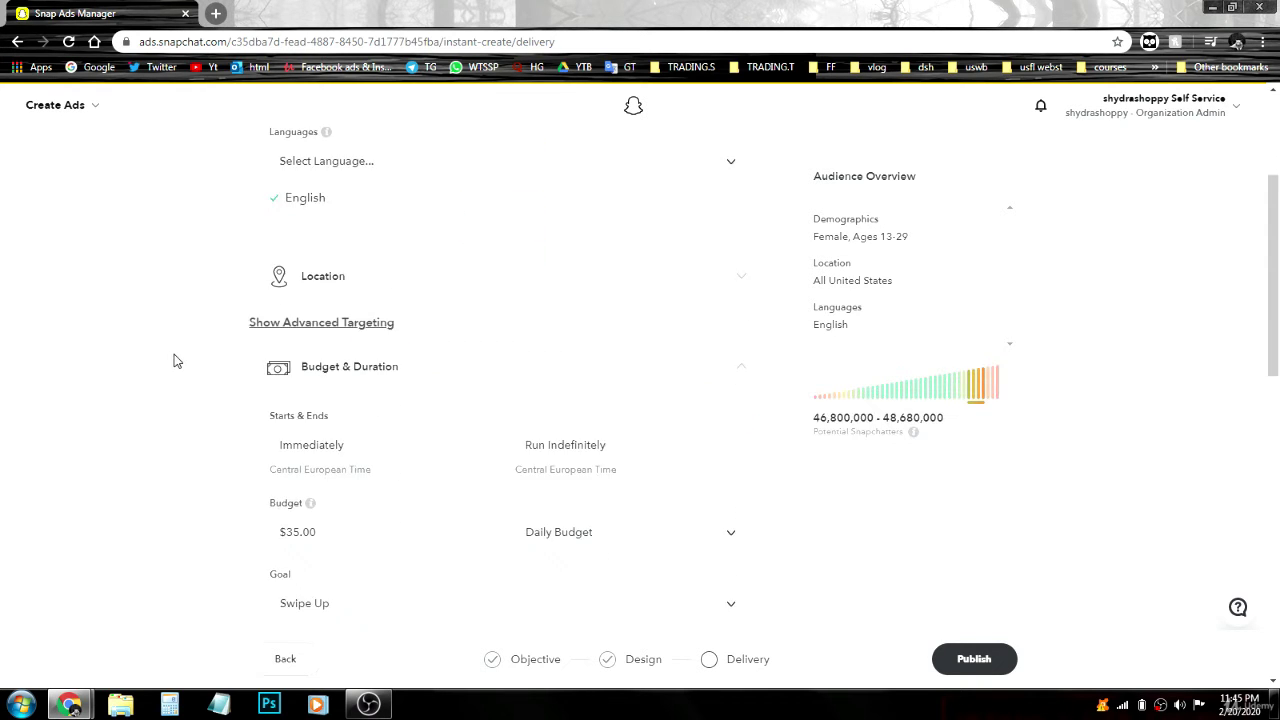
pyautogui.click(725, 276)
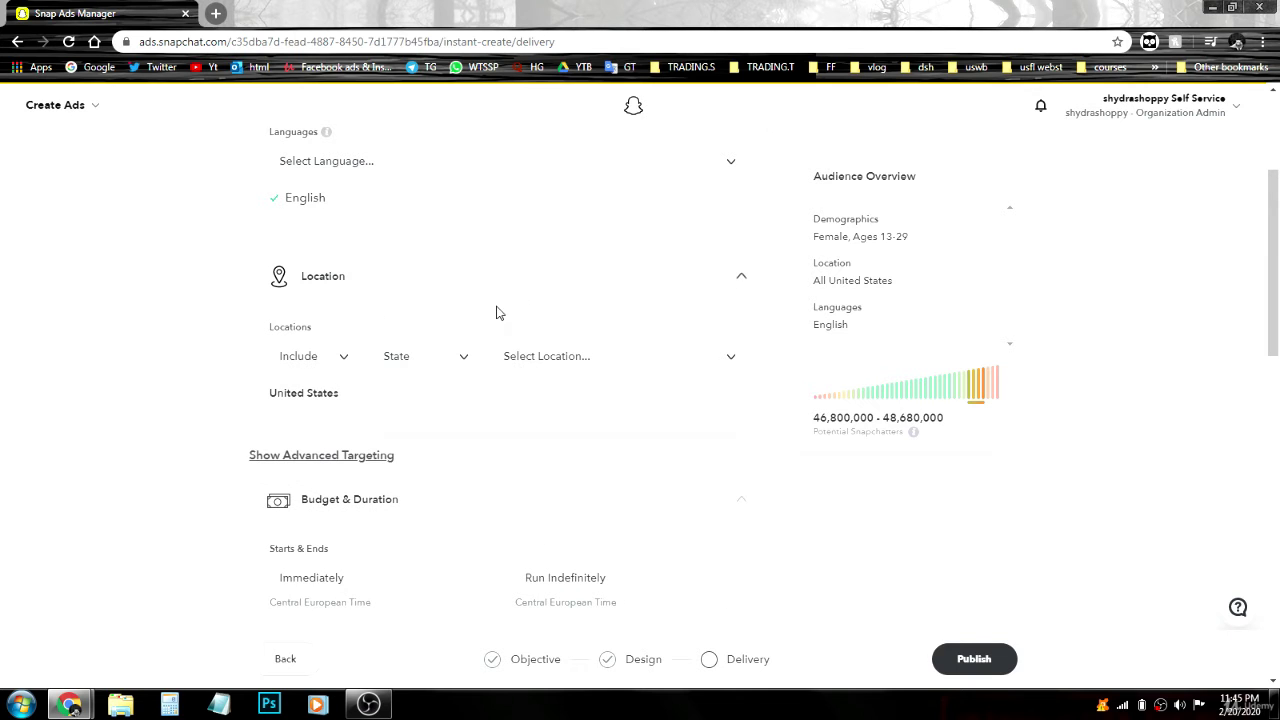
pyautogui.click(583, 360)
pyautogui.scroll(-1, 560, 400)
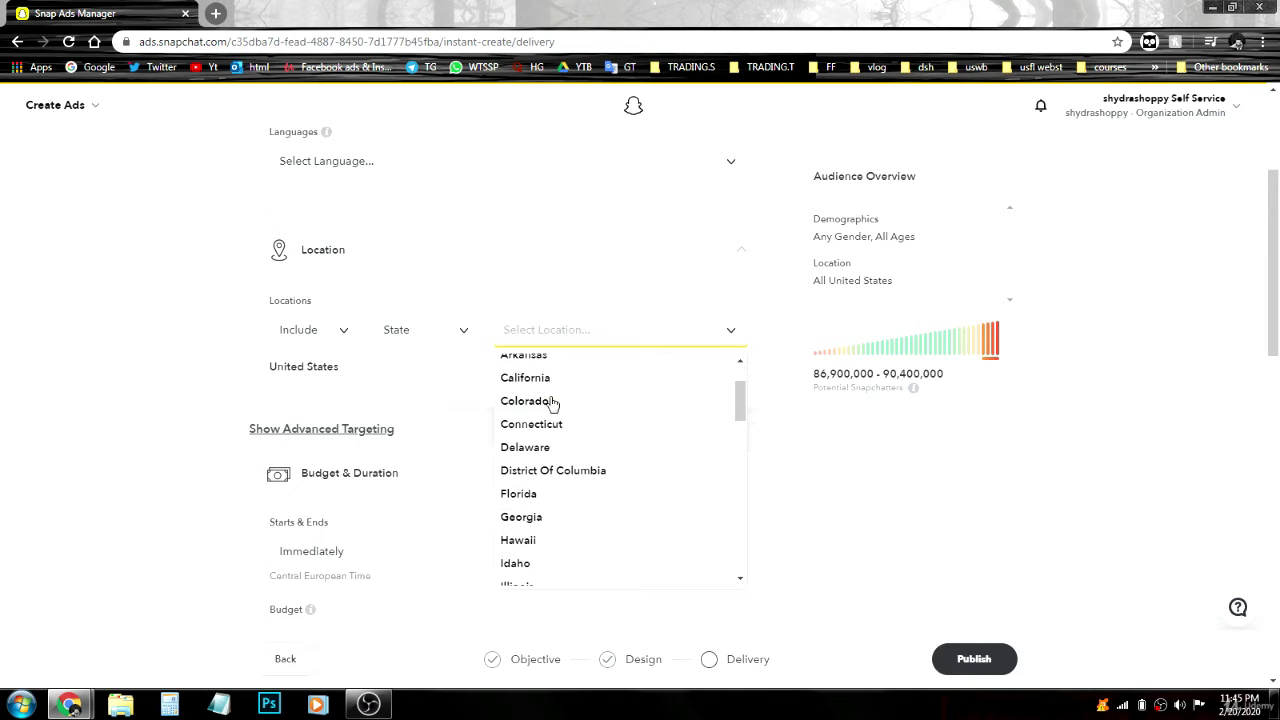
pyautogui.click(534, 380)
pyautogui.click(578, 340)
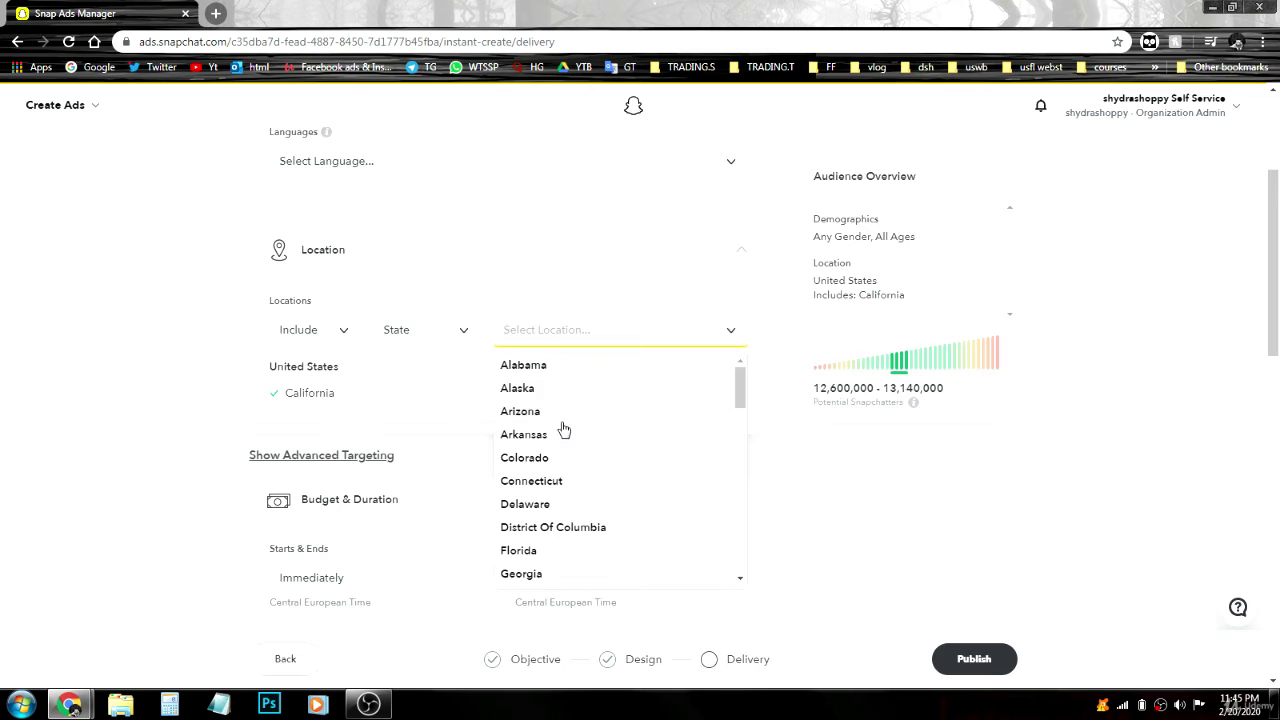
pyautogui.scroll(-1, 563, 430)
pyautogui.click(537, 469)
# Include the state New York in the United States location targeting.
pyautogui.click(557, 337)
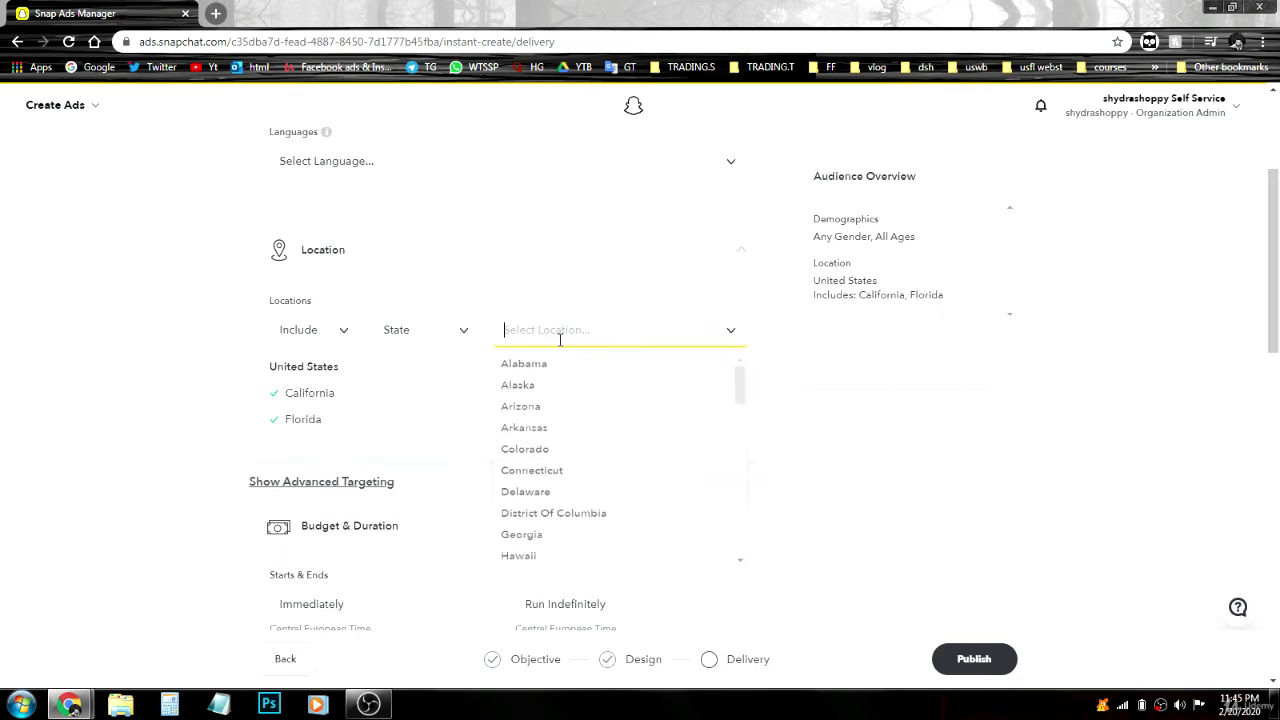
pyautogui.scroll(-1, 563, 443)
pyautogui.scroll(-2, 563, 443)
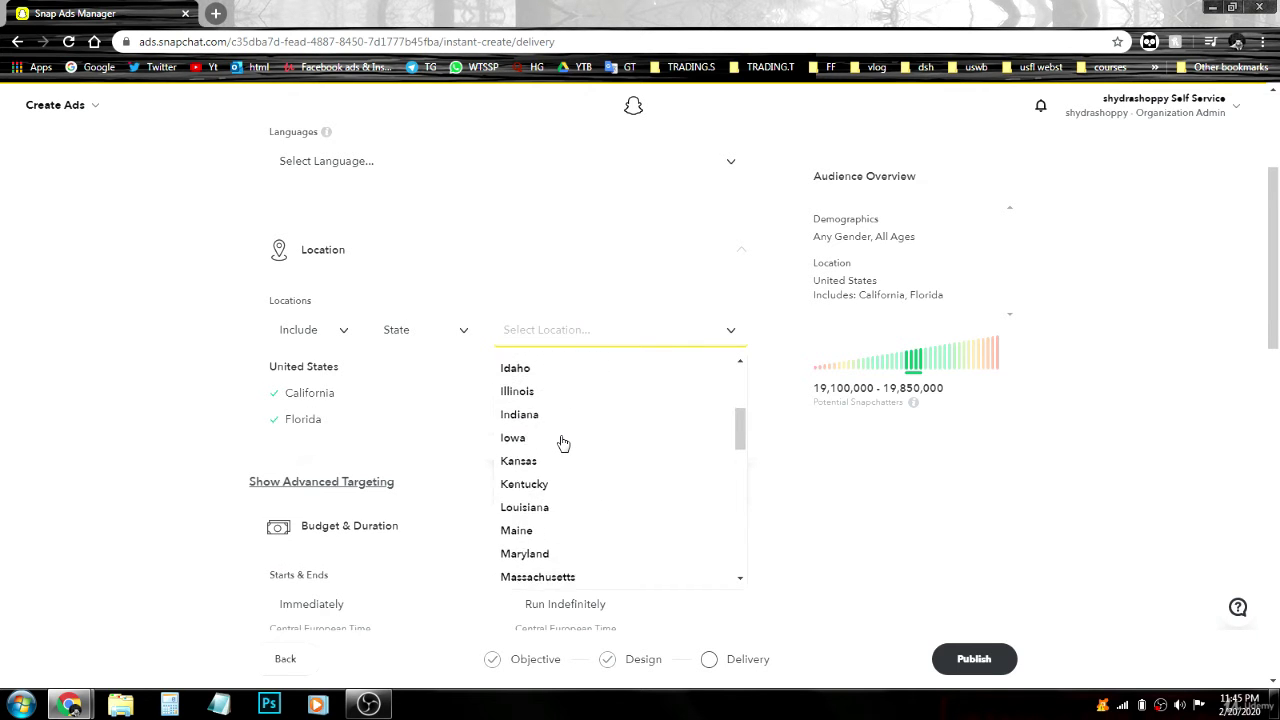
pyautogui.scroll(-1, 563, 443)
pyautogui.scroll(-2, 563, 443)
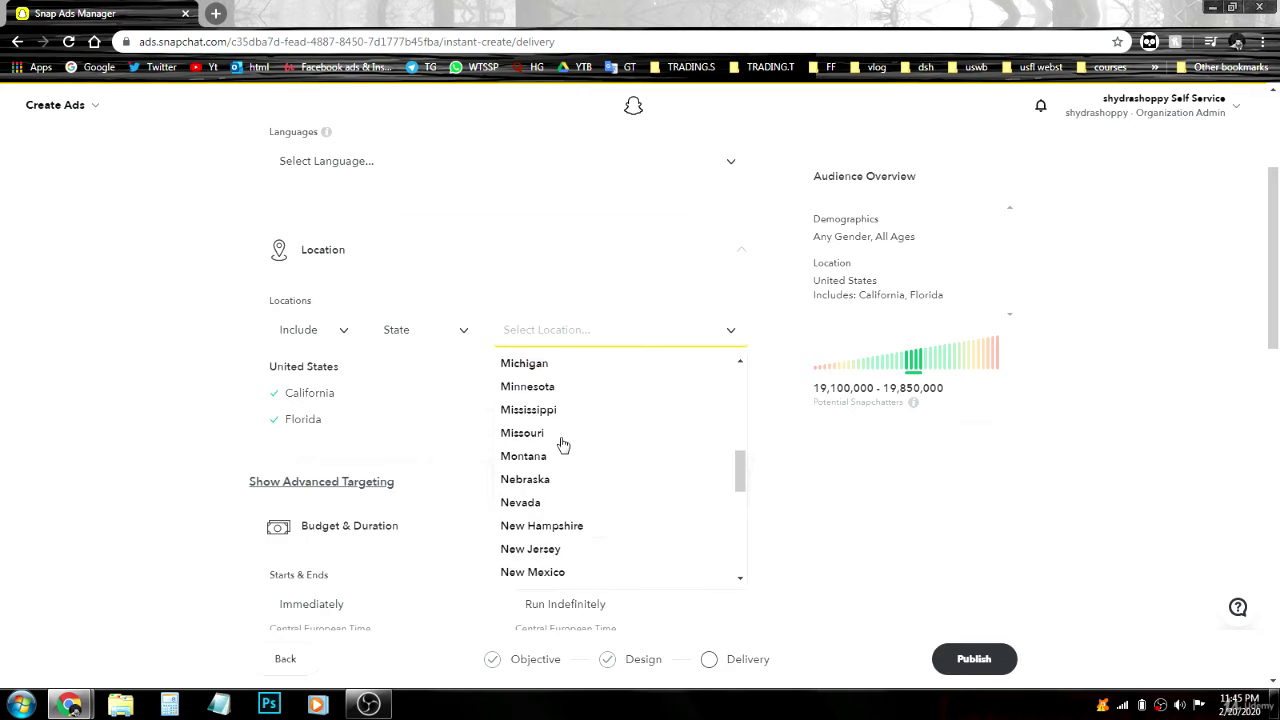
pyautogui.scroll(-1, 580, 499)
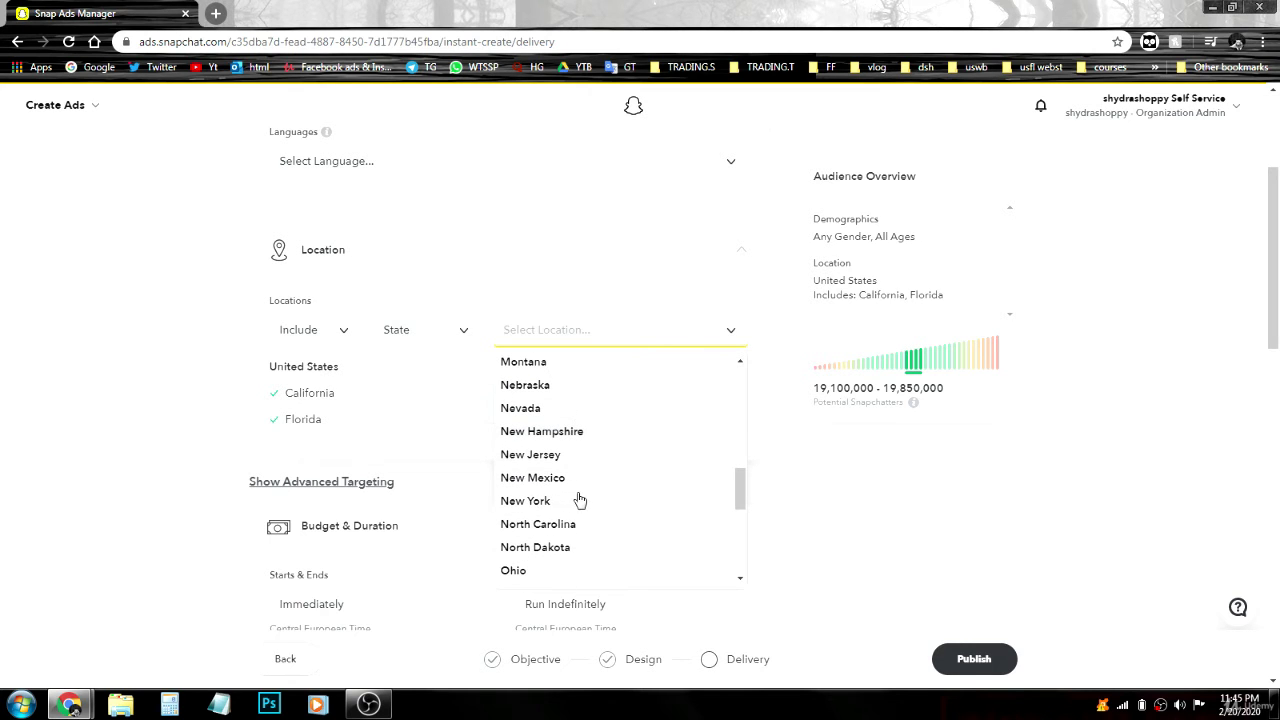
pyautogui.click(525, 501)
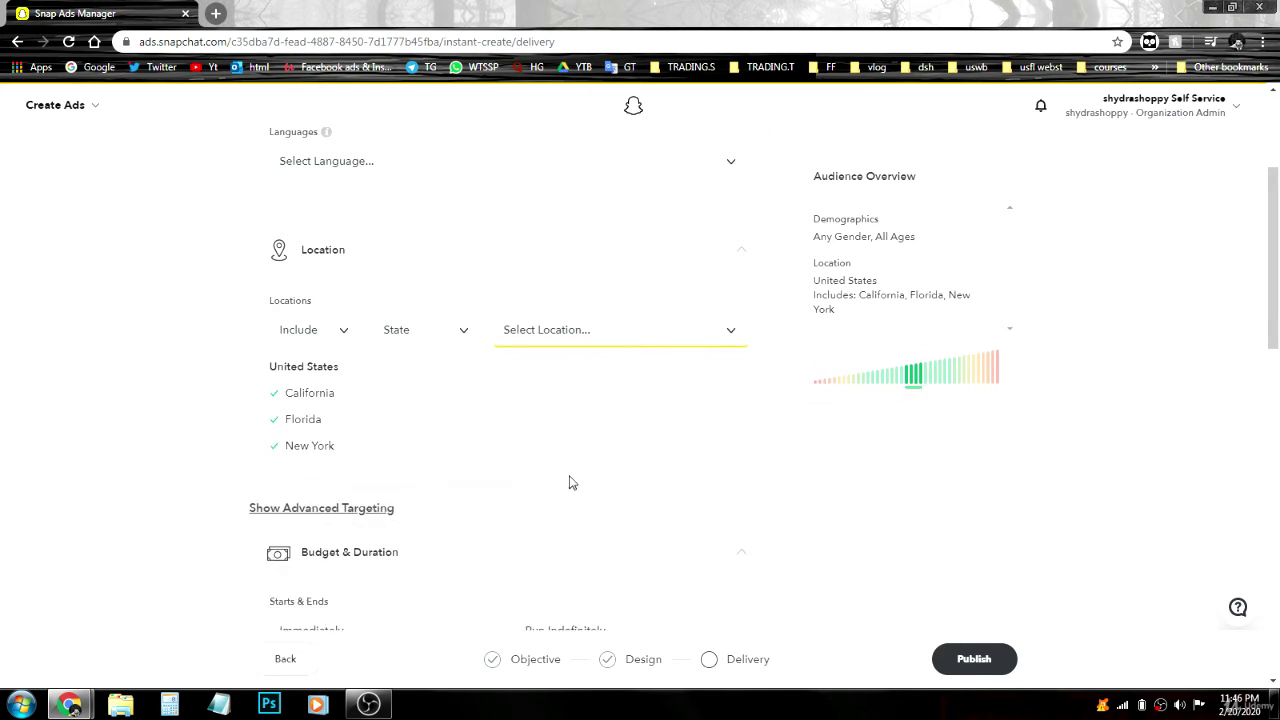
# Include Ohio and Texas as further states in the United States location targeting.
pyautogui.click(588, 337)
pyautogui.scroll(-3, 580, 505)
pyautogui.scroll(-6, 580, 505)
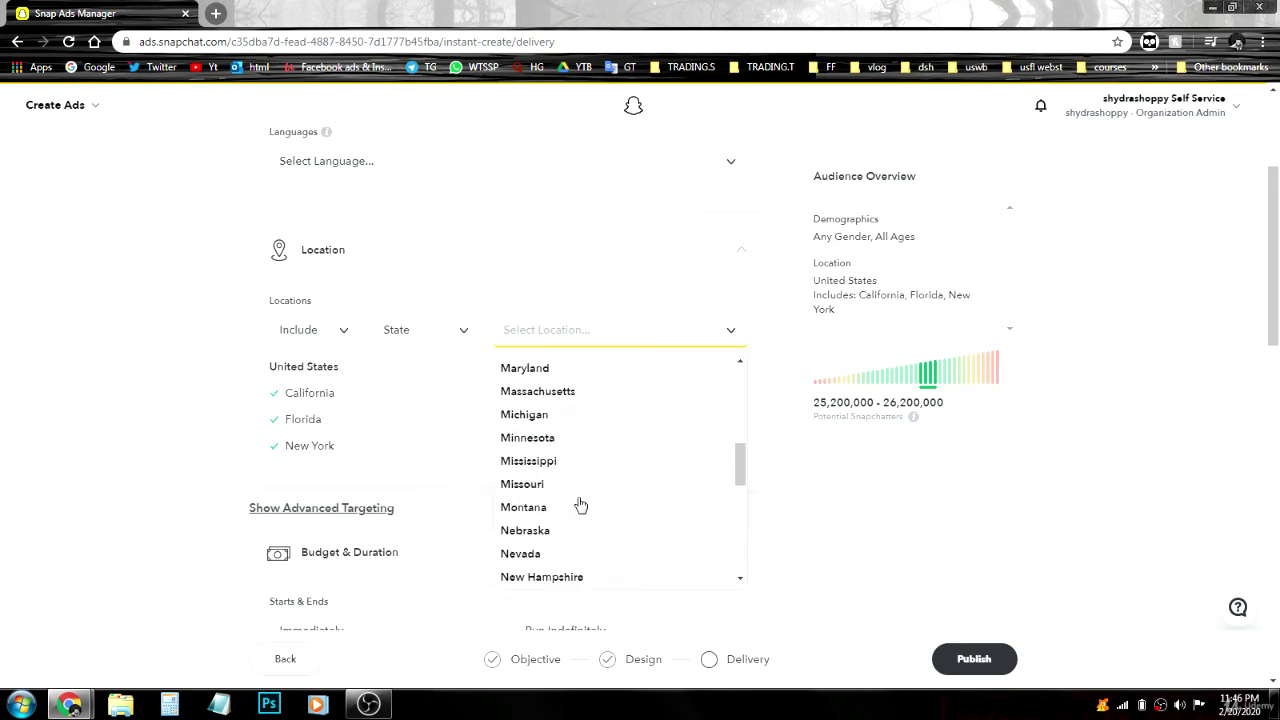
pyautogui.click(520, 470)
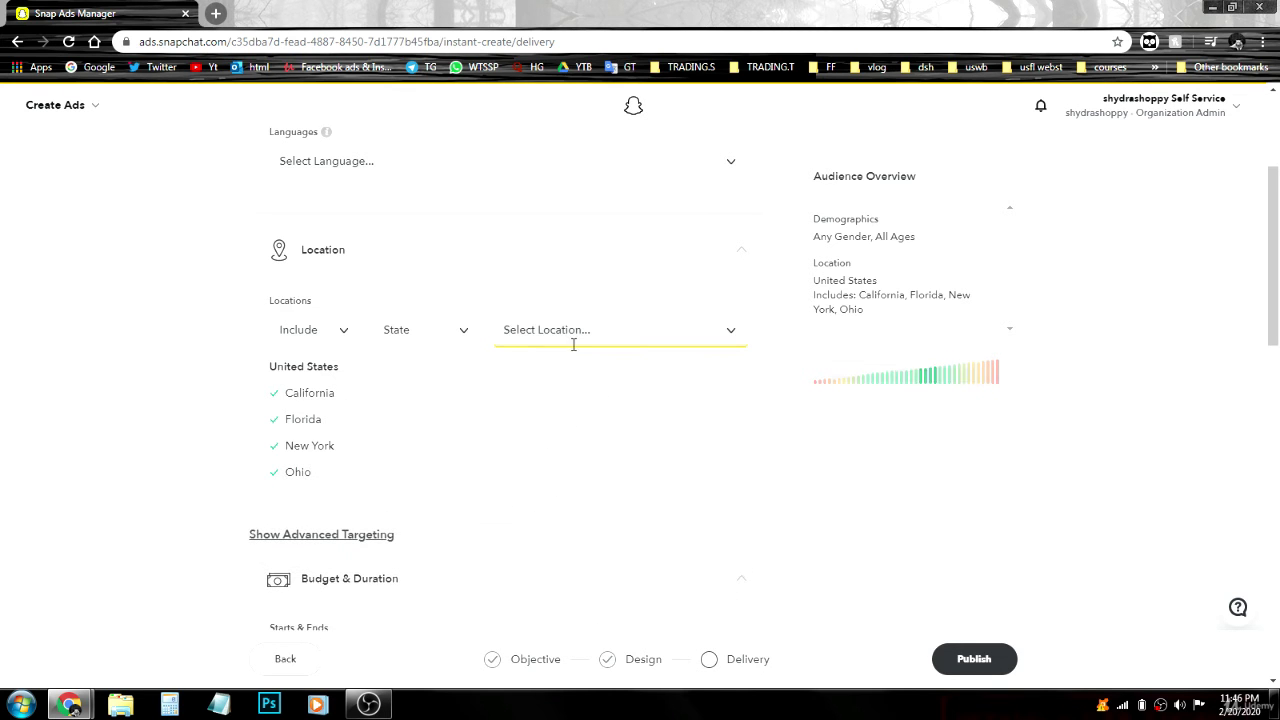
pyautogui.click(571, 337)
pyautogui.scroll(-5, 571, 509)
pyautogui.scroll(-4, 573, 511)
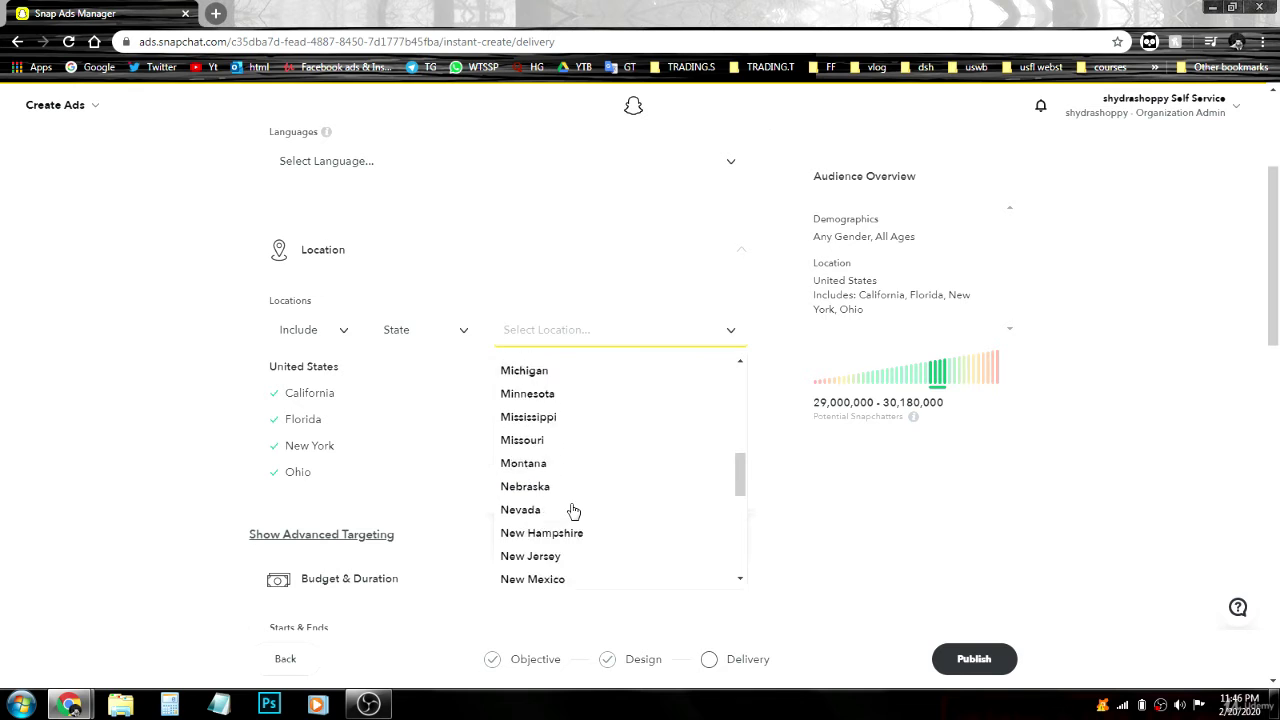
pyautogui.scroll(-4, 573, 511)
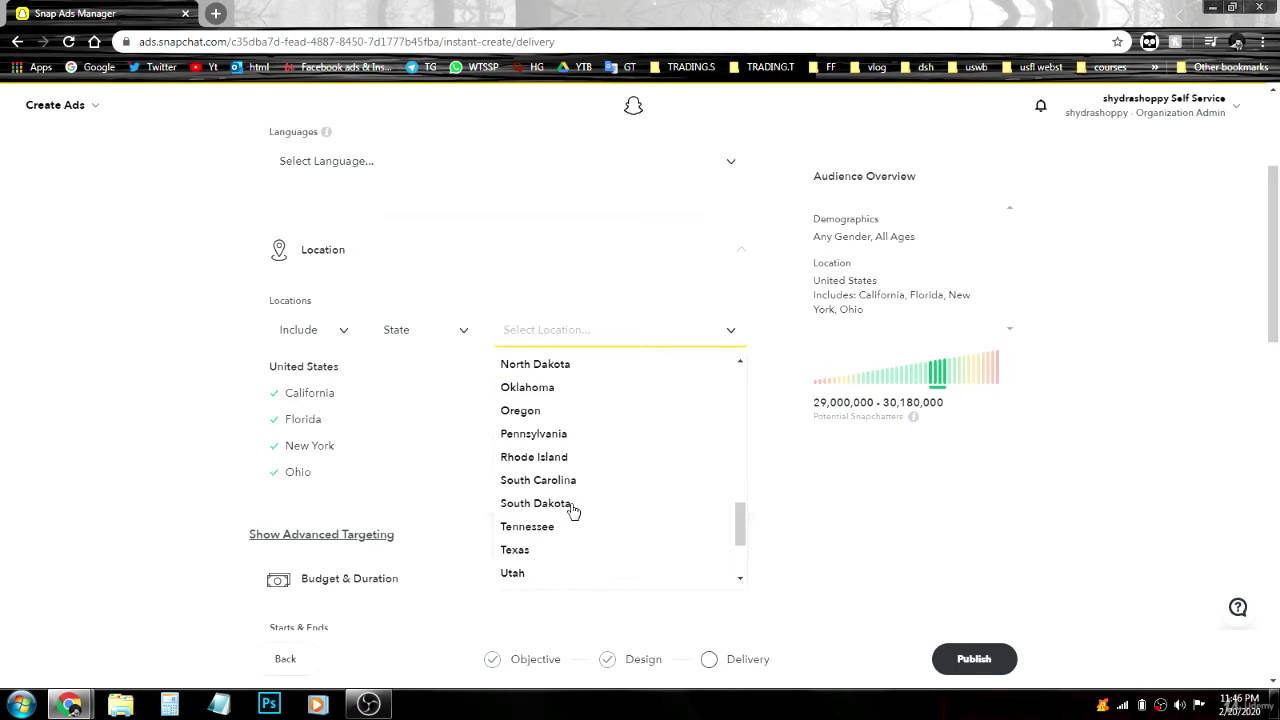
pyautogui.click(534, 471)
pyautogui.click(573, 328)
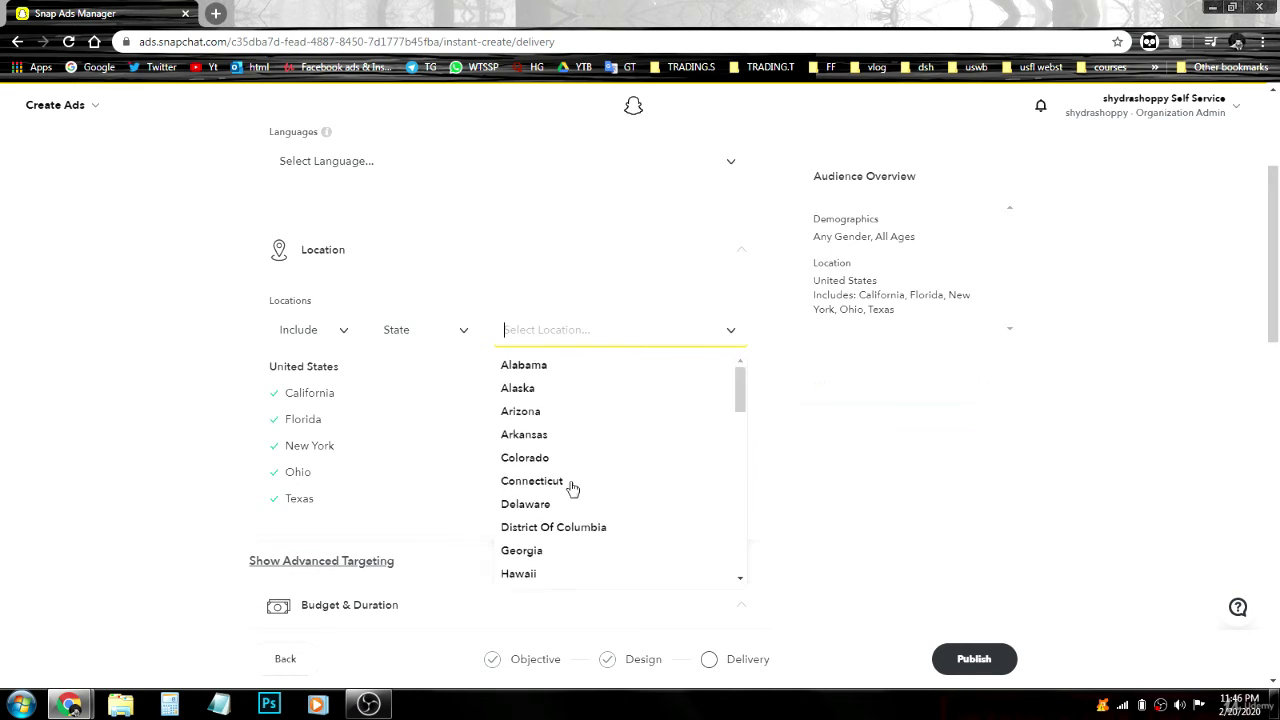
pyautogui.scroll(-12, 571, 486)
pyautogui.scroll(5, 571, 492)
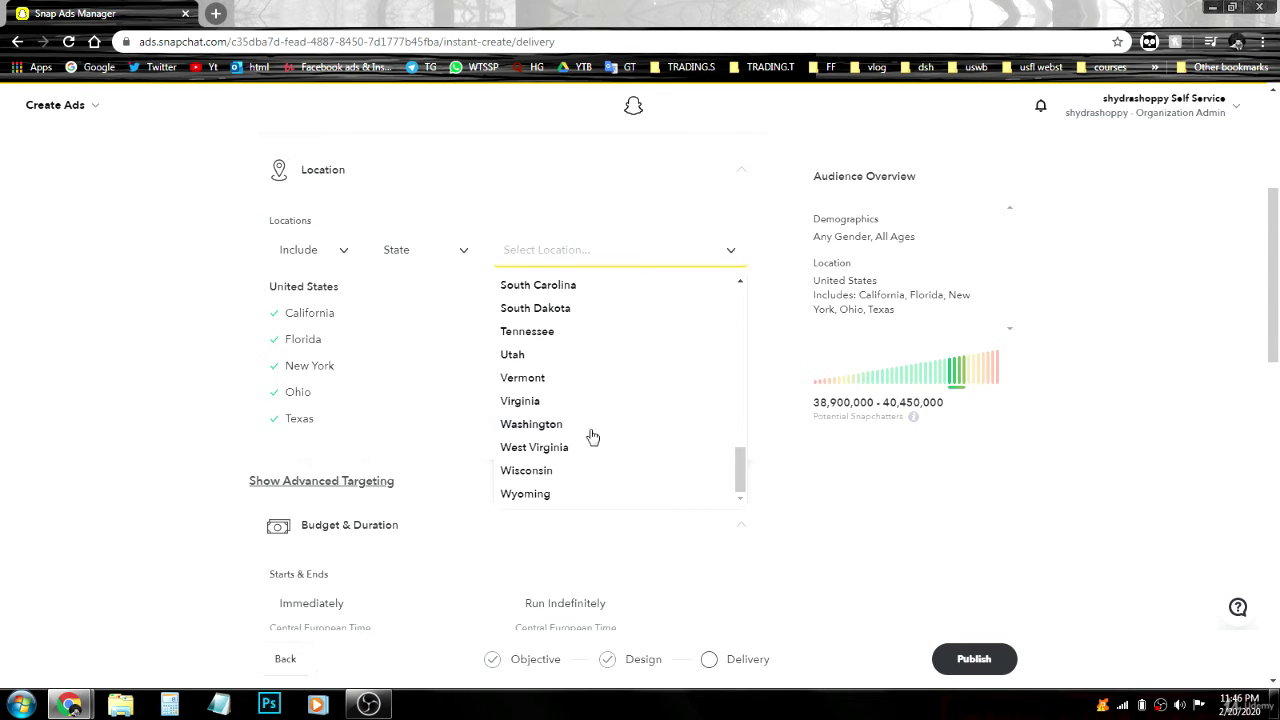
pyautogui.scroll(9, 571, 477)
pyautogui.scroll(1, 487, 441)
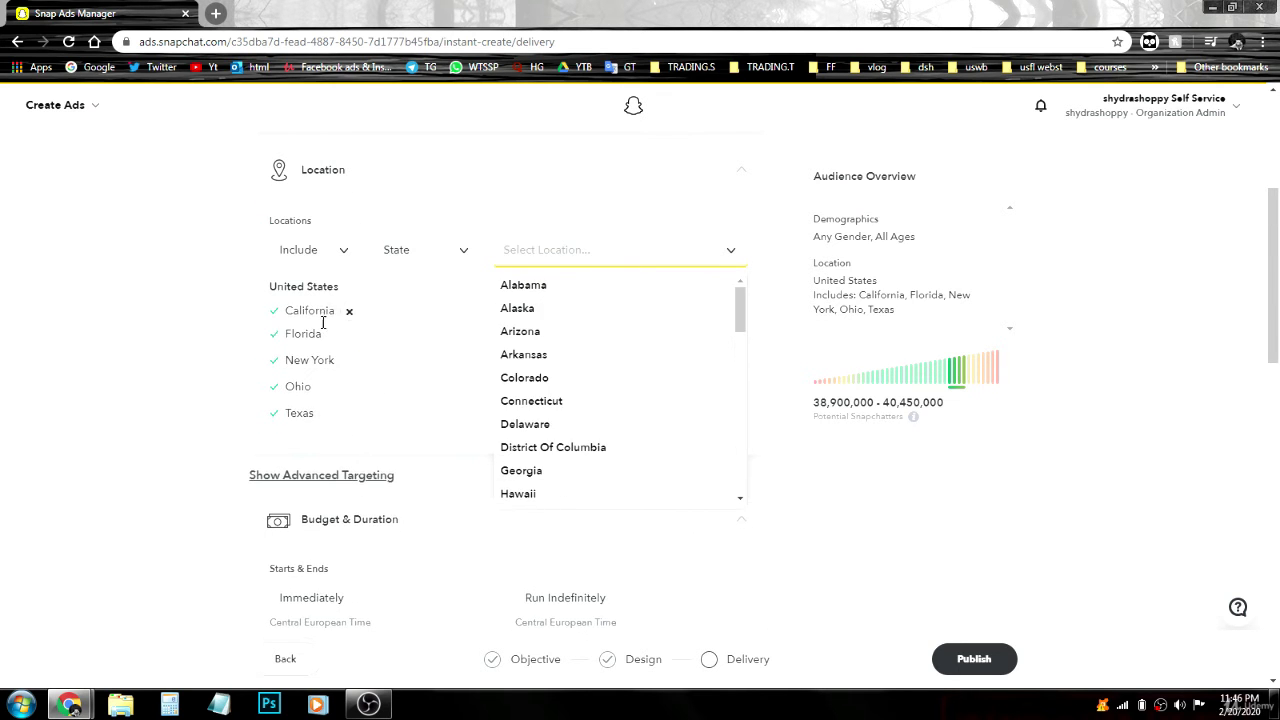
pyautogui.click(161, 418)
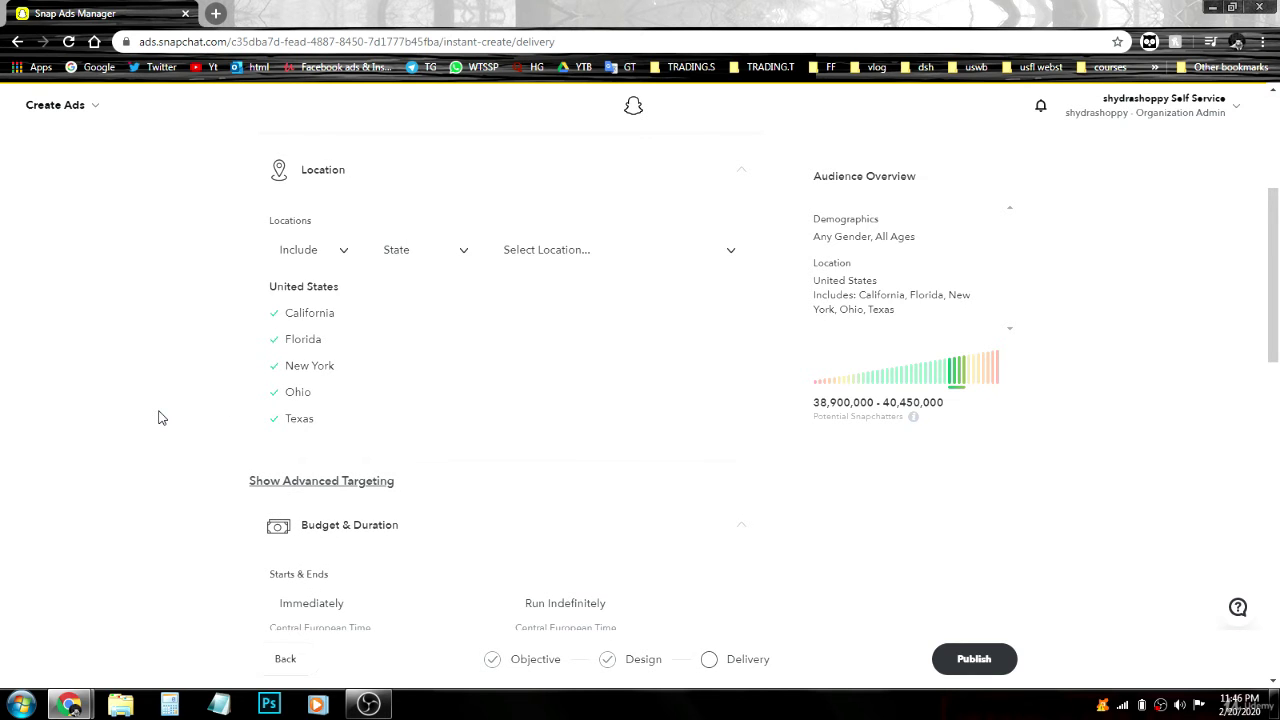
# Show the advanced targeting options and expand the Interests & Custom Audiences section.
pyautogui.scroll(-1, 158, 418)
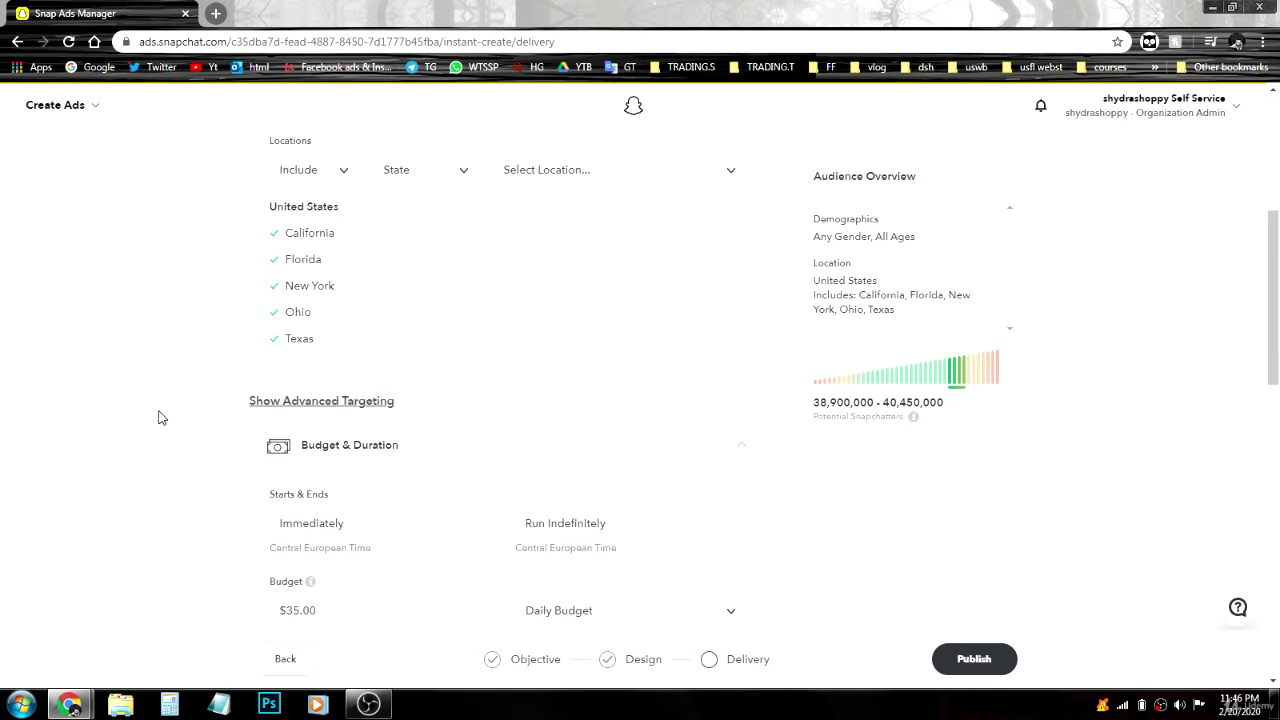
pyautogui.click(324, 404)
pyautogui.scroll(-1, 400, 410)
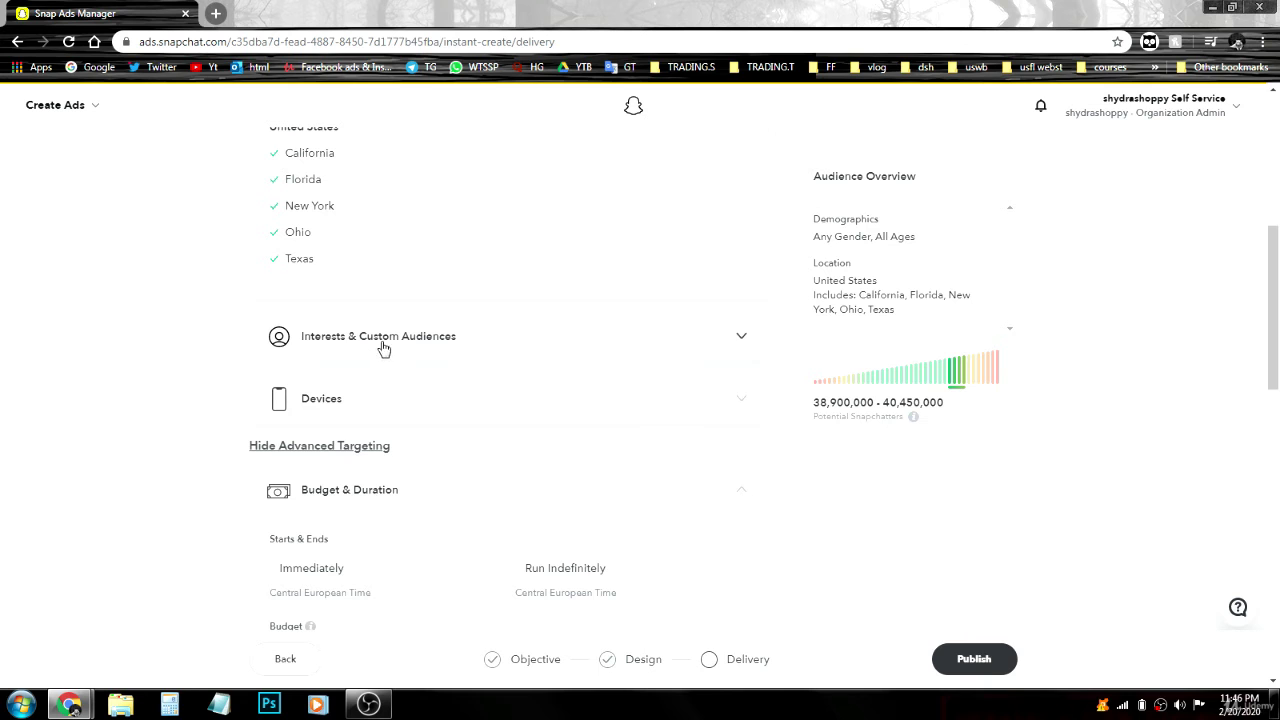
pyautogui.click(737, 349)
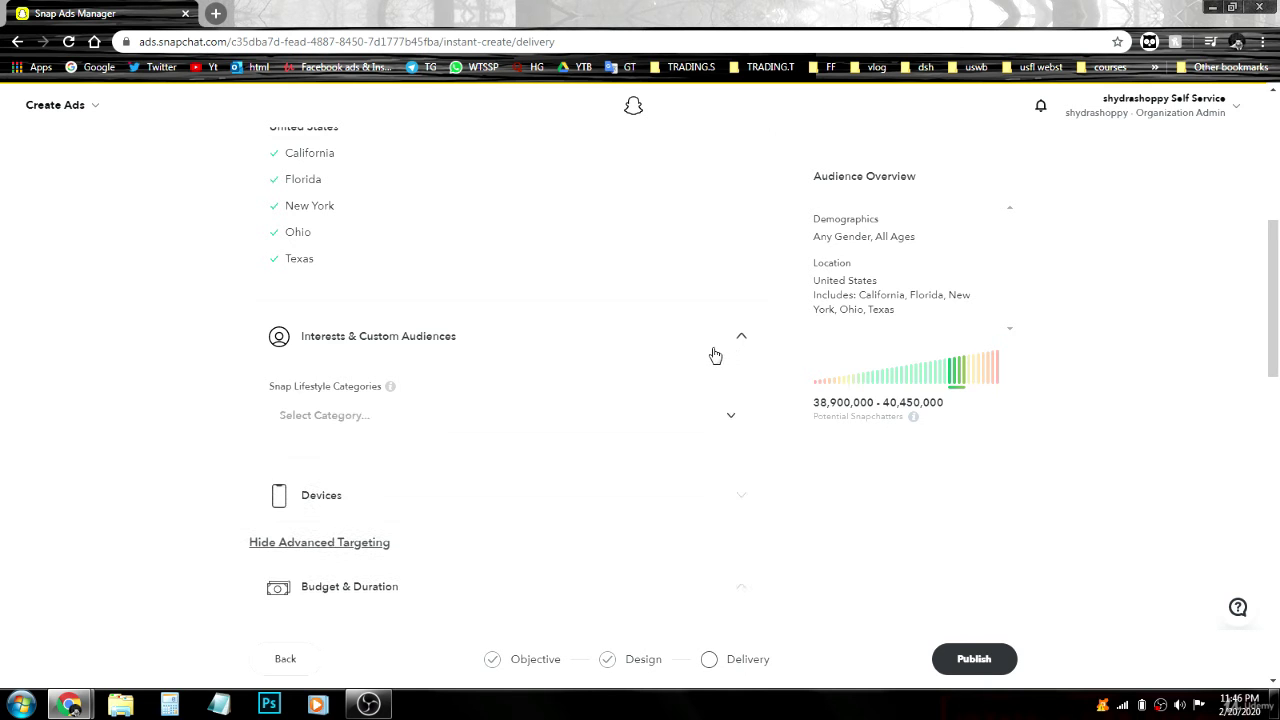
# Target the Beauty Mavens group in the Snap Lifestyle Categories.
pyautogui.click(693, 420)
pyautogui.click(731, 413)
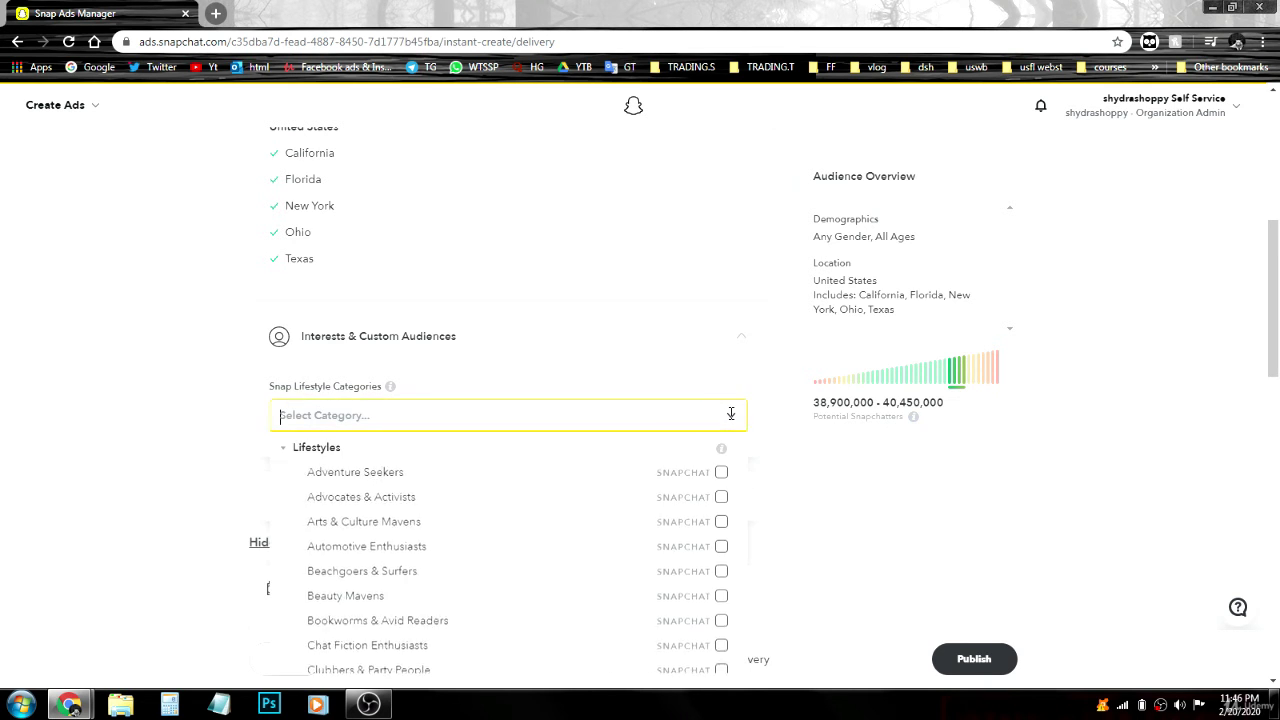
pyautogui.scroll(-1, 731, 413)
pyautogui.click(733, 336)
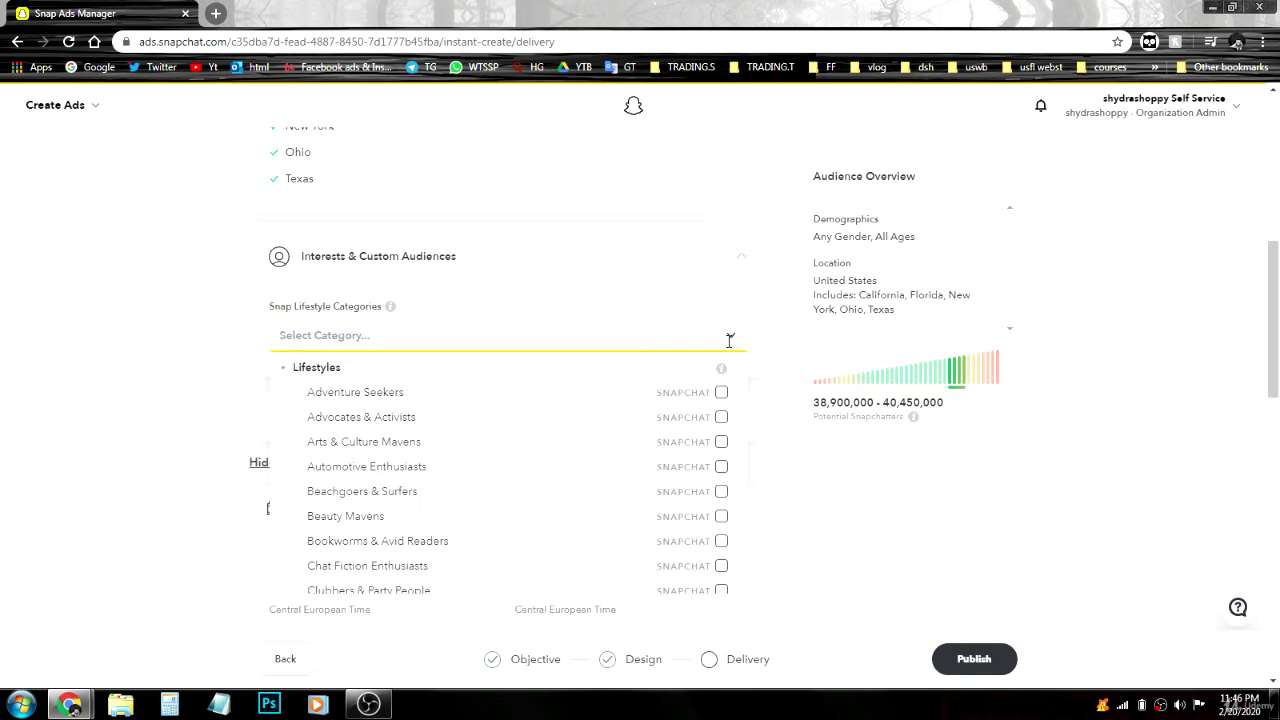
pyautogui.scroll(-2, 300, 404)
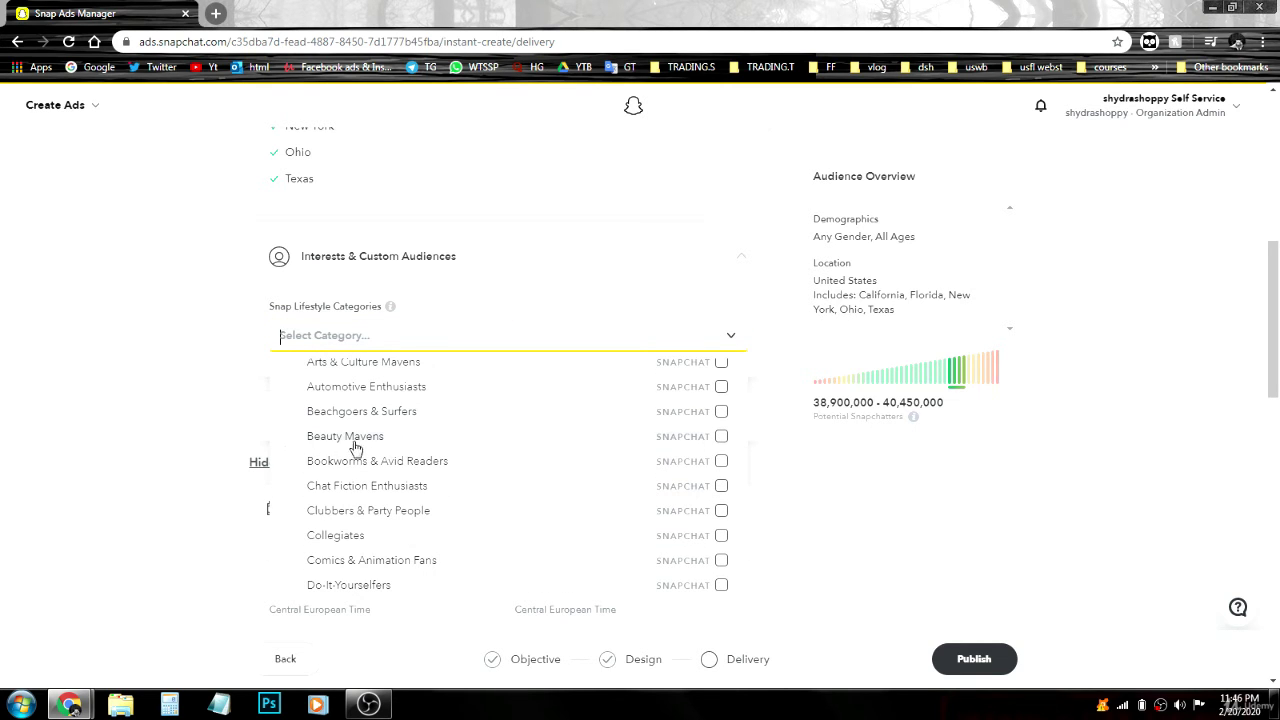
pyautogui.click(641, 445)
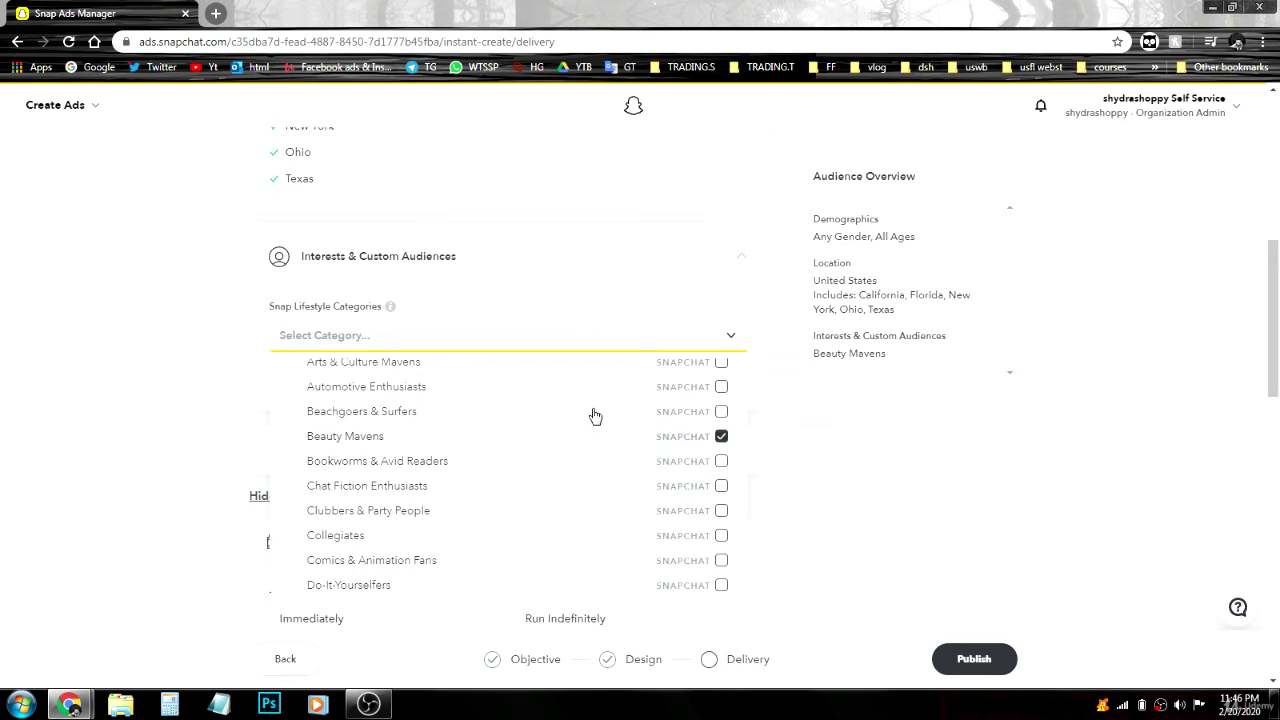
# Add the Online Shoppers group, under Shoppers, to the targeted Snap Lifestyle Categories.
pyautogui.scroll(2, 590, 425)
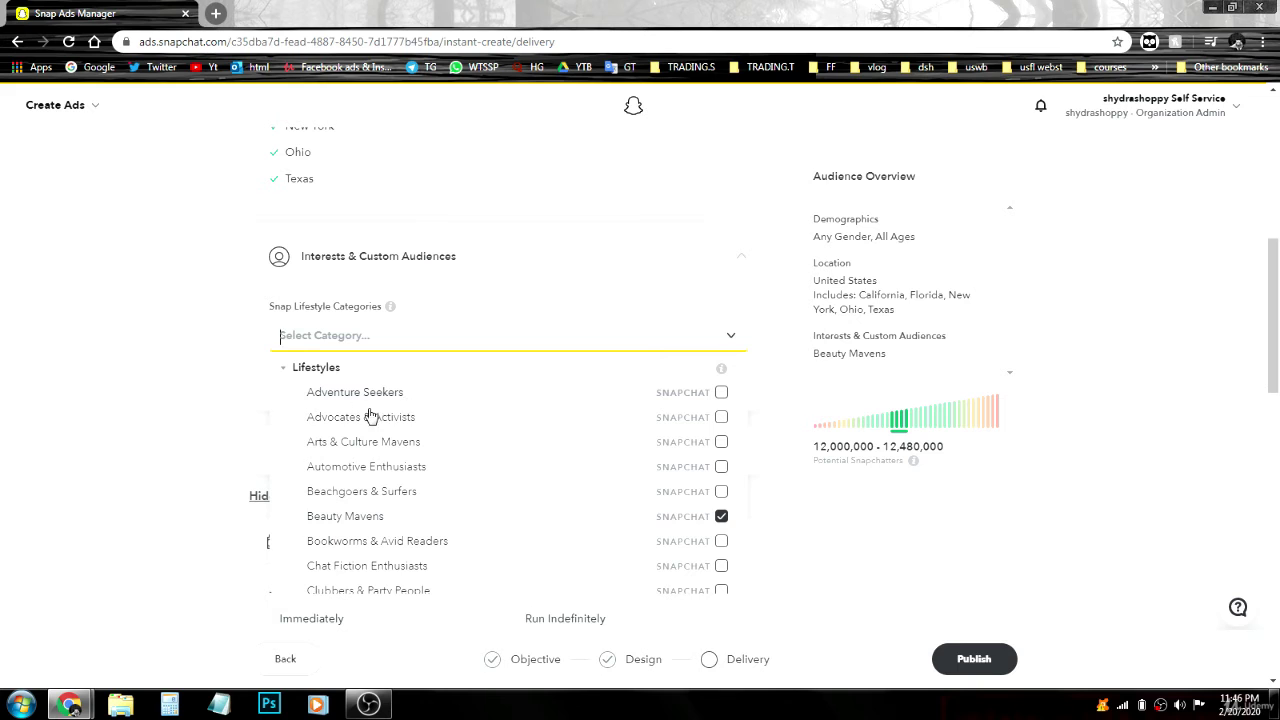
pyautogui.scroll(-4, 354, 422)
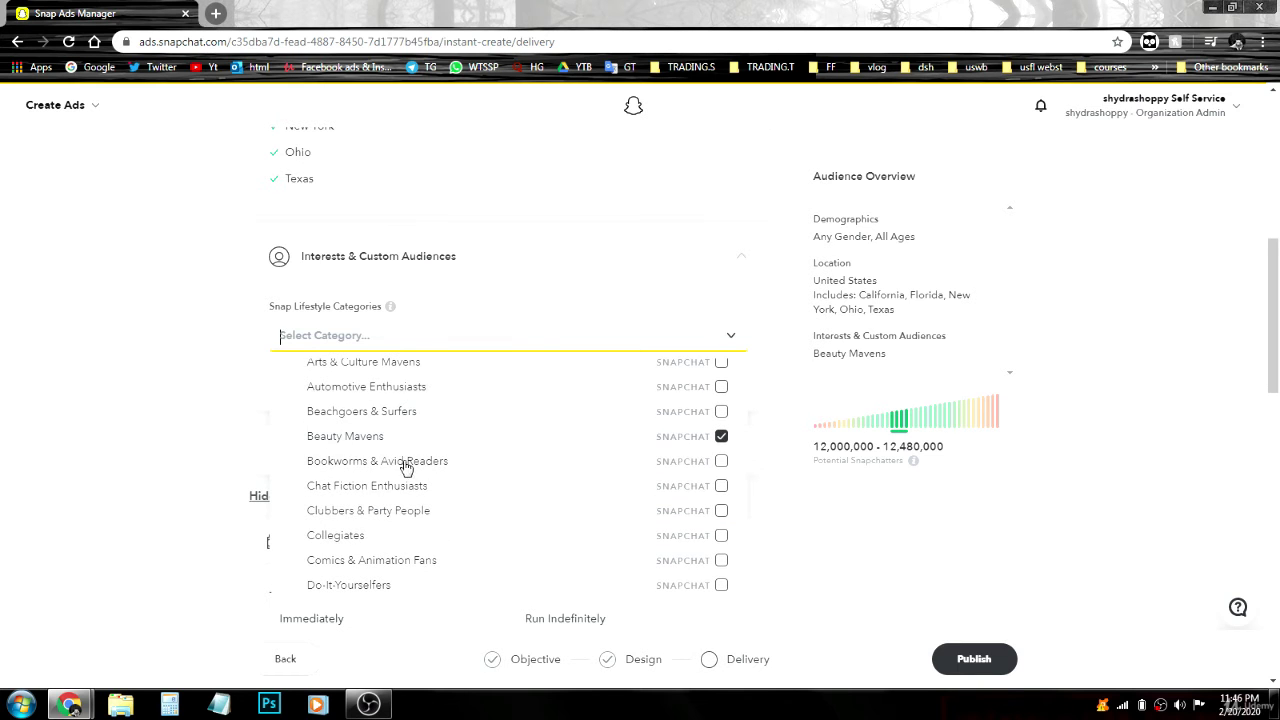
pyautogui.scroll(-8, 404, 468)
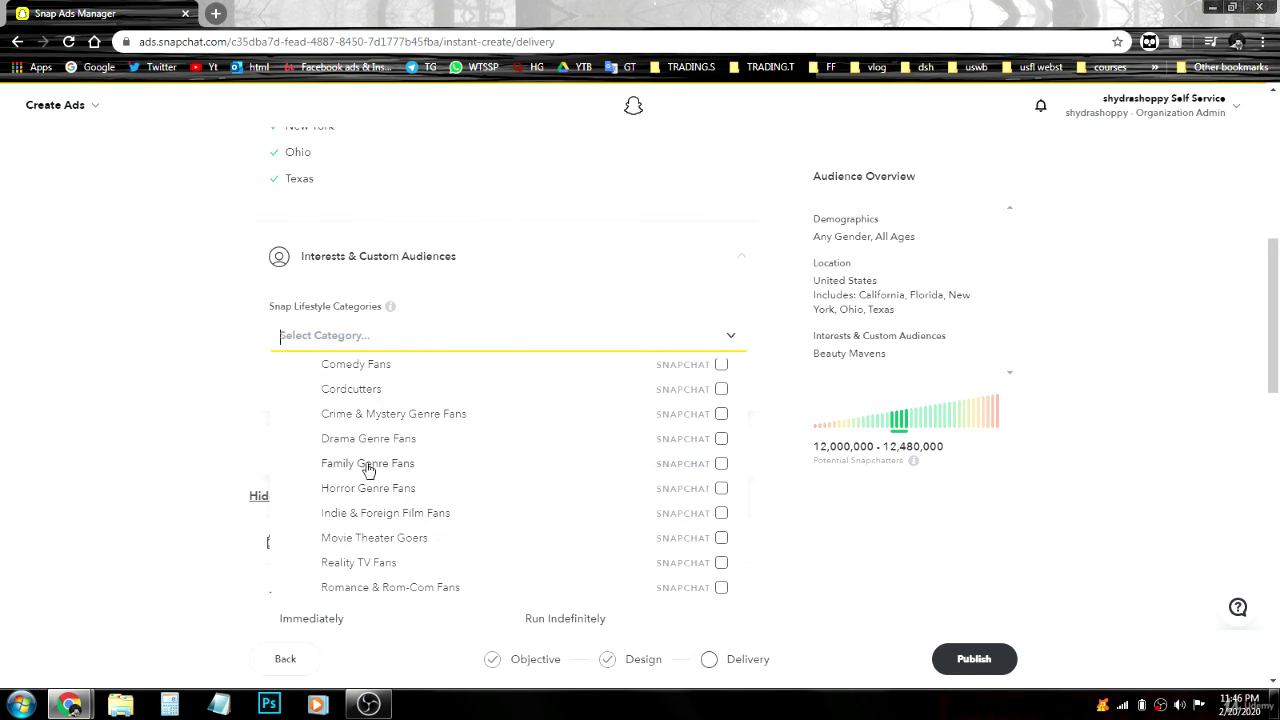
pyautogui.scroll(-6, 424, 425)
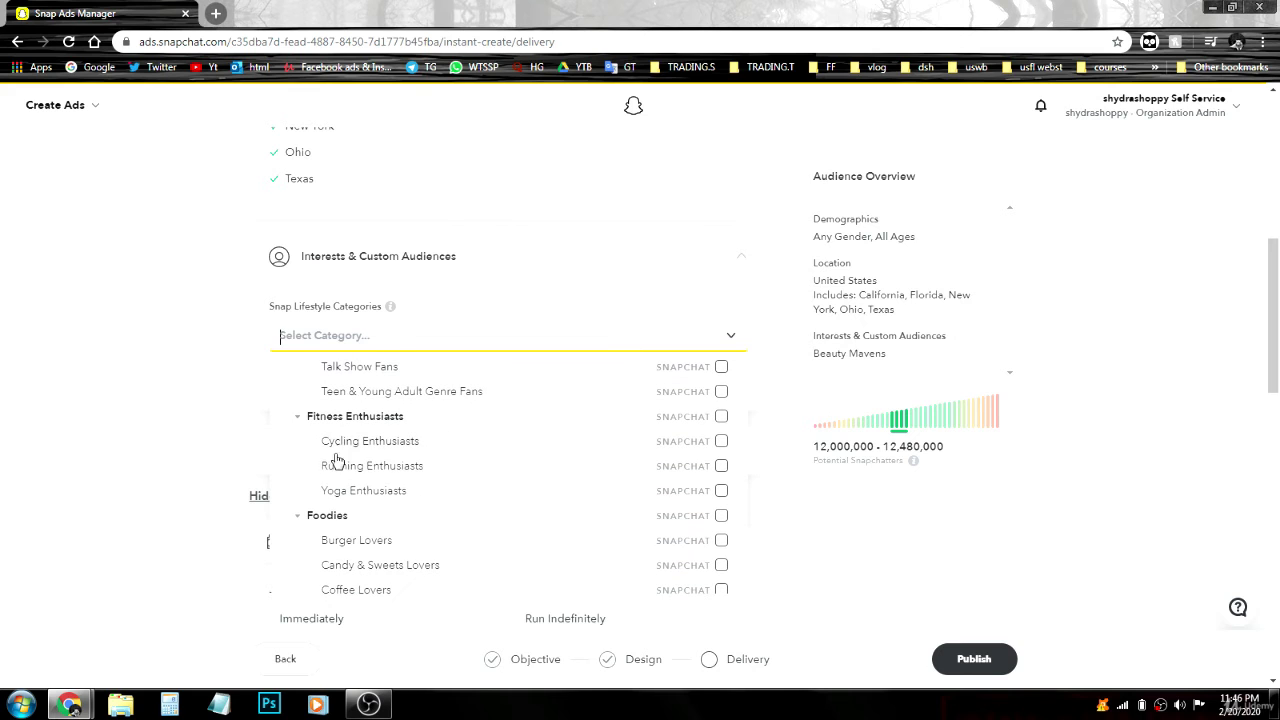
pyautogui.scroll(-10, 367, 469)
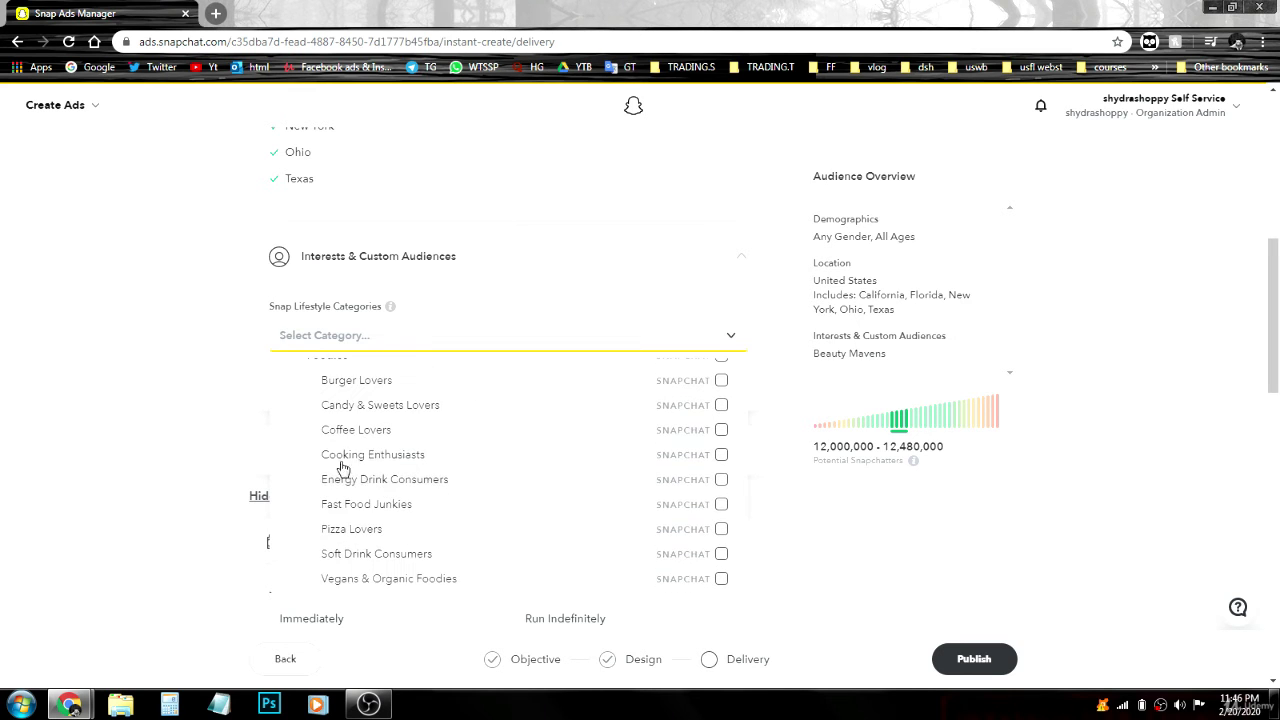
pyautogui.scroll(-4, 330, 432)
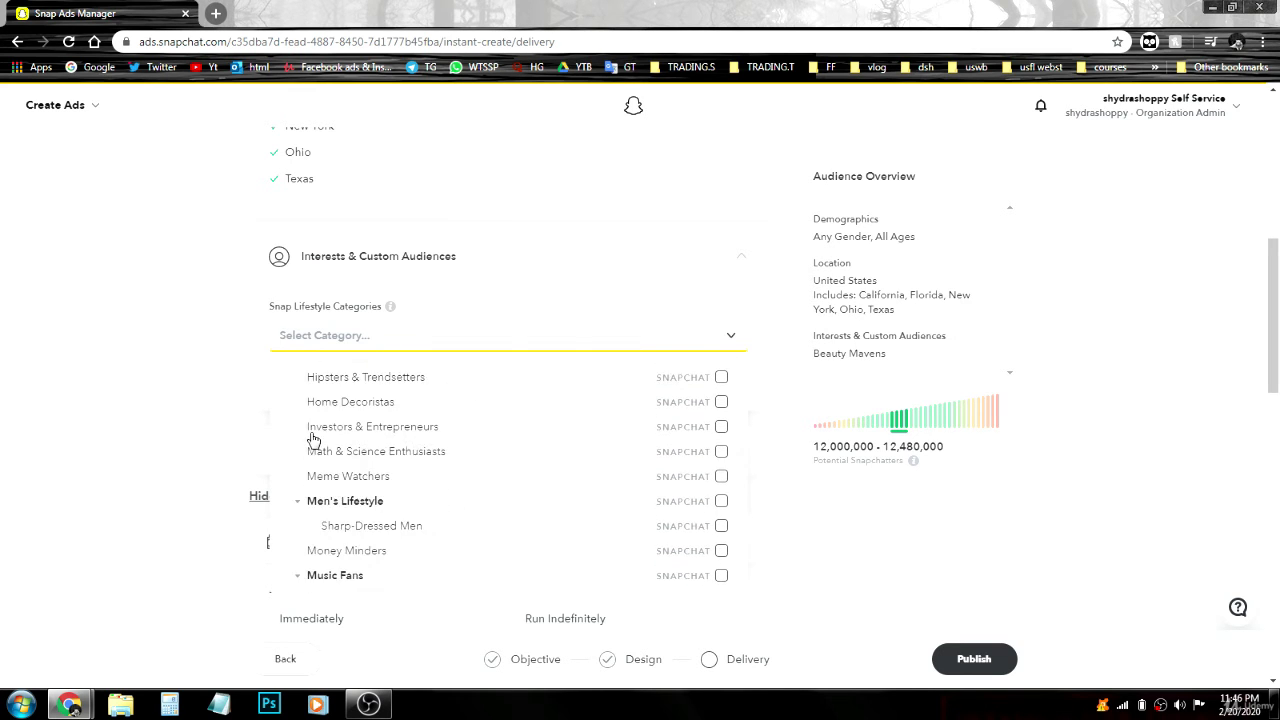
pyautogui.scroll(-2, 368, 457)
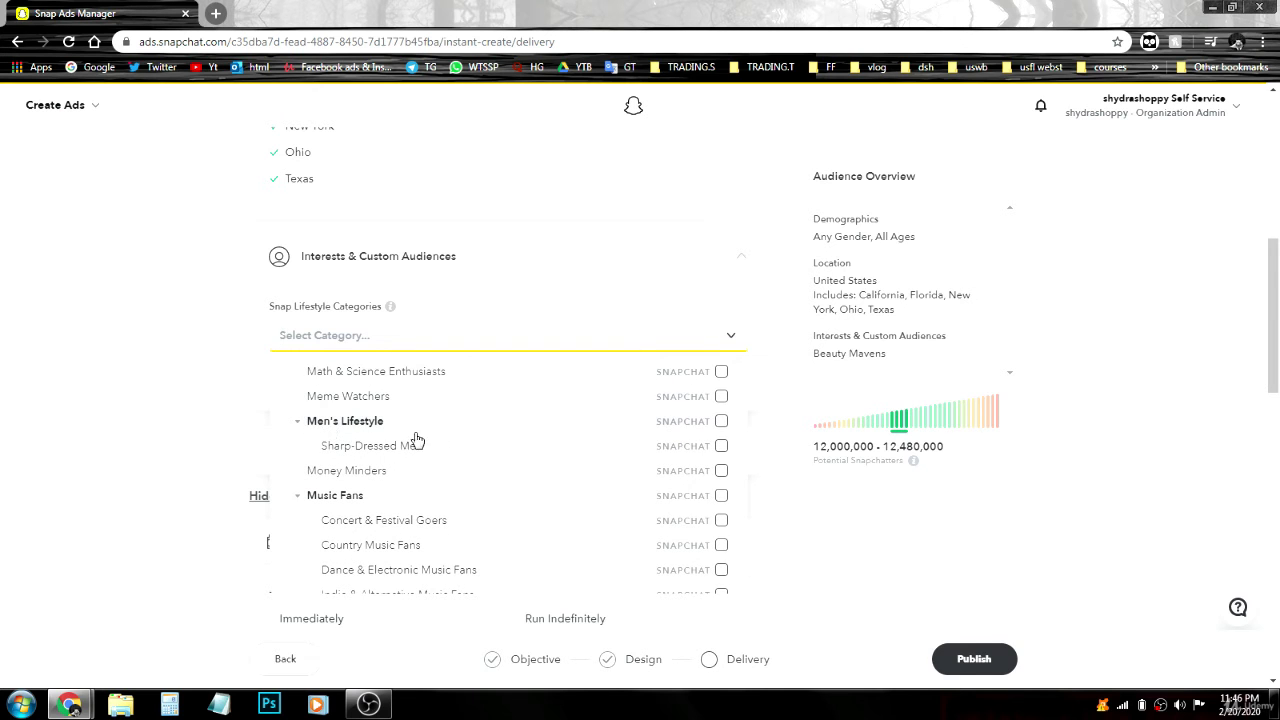
pyautogui.scroll(-12, 350, 460)
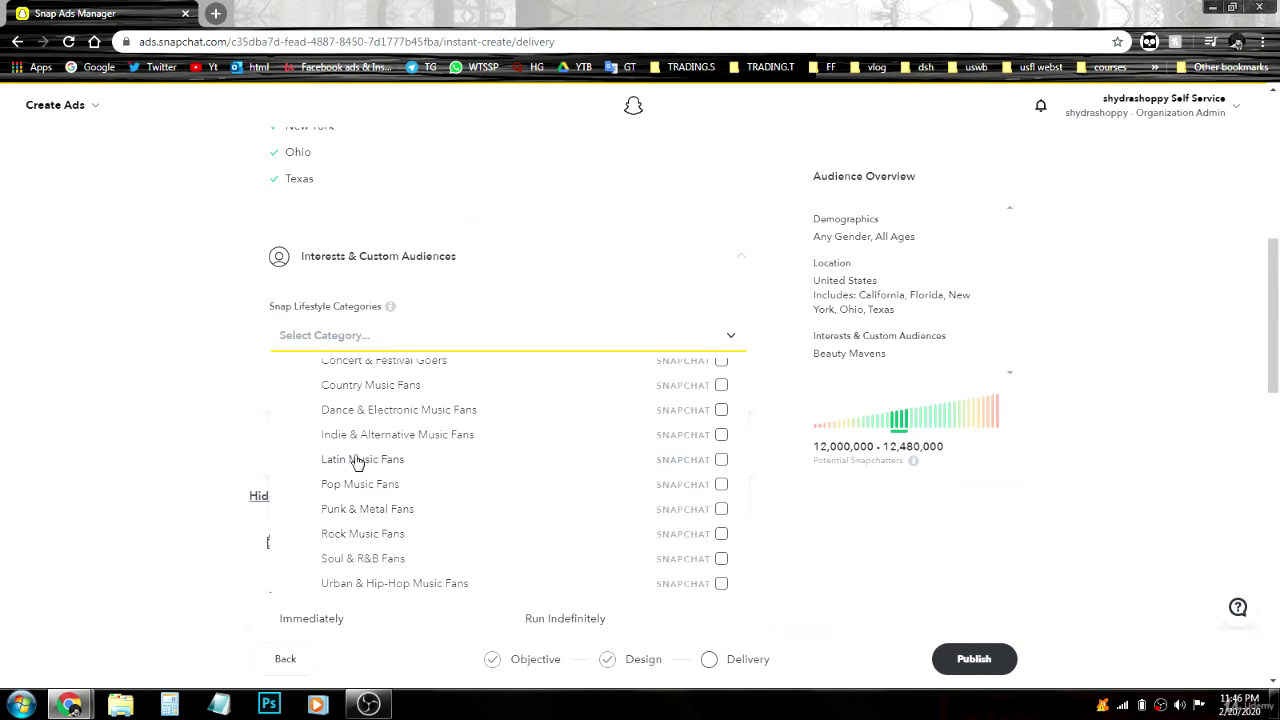
pyautogui.scroll(4, 376, 460)
pyautogui.scroll(-2, 376, 460)
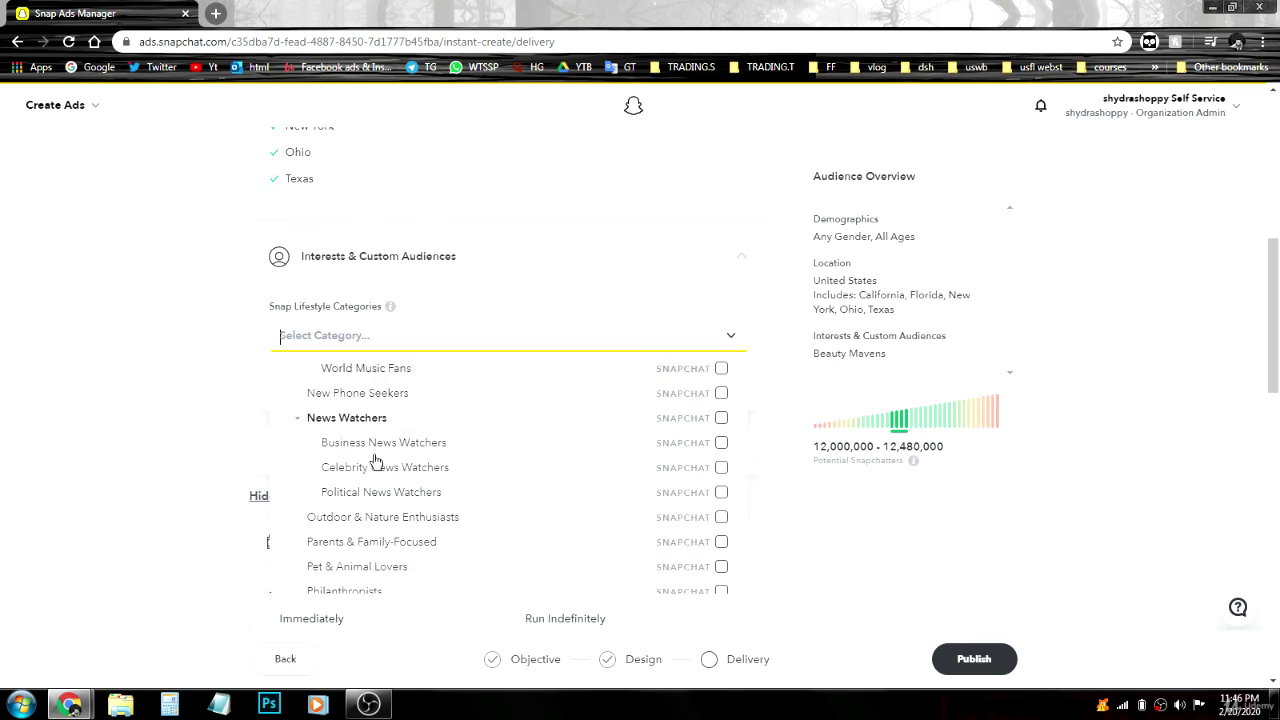
pyautogui.scroll(-4, 355, 458)
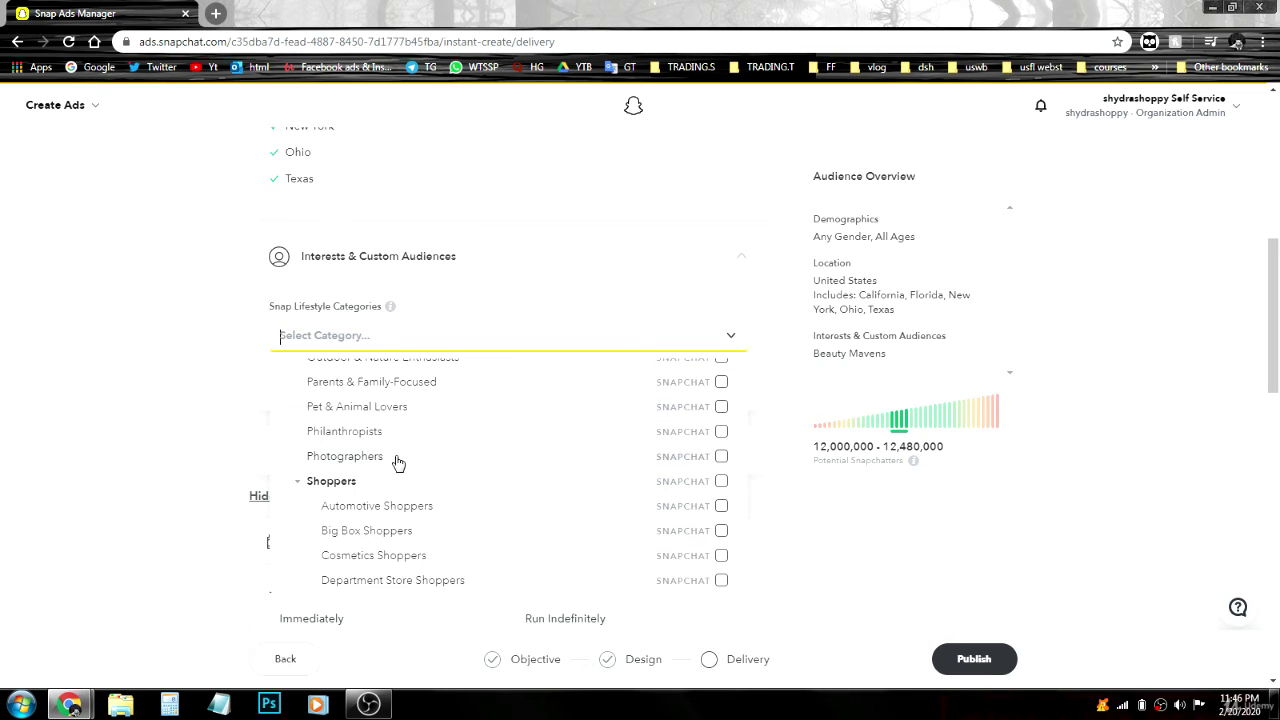
pyautogui.scroll(-2, 403, 451)
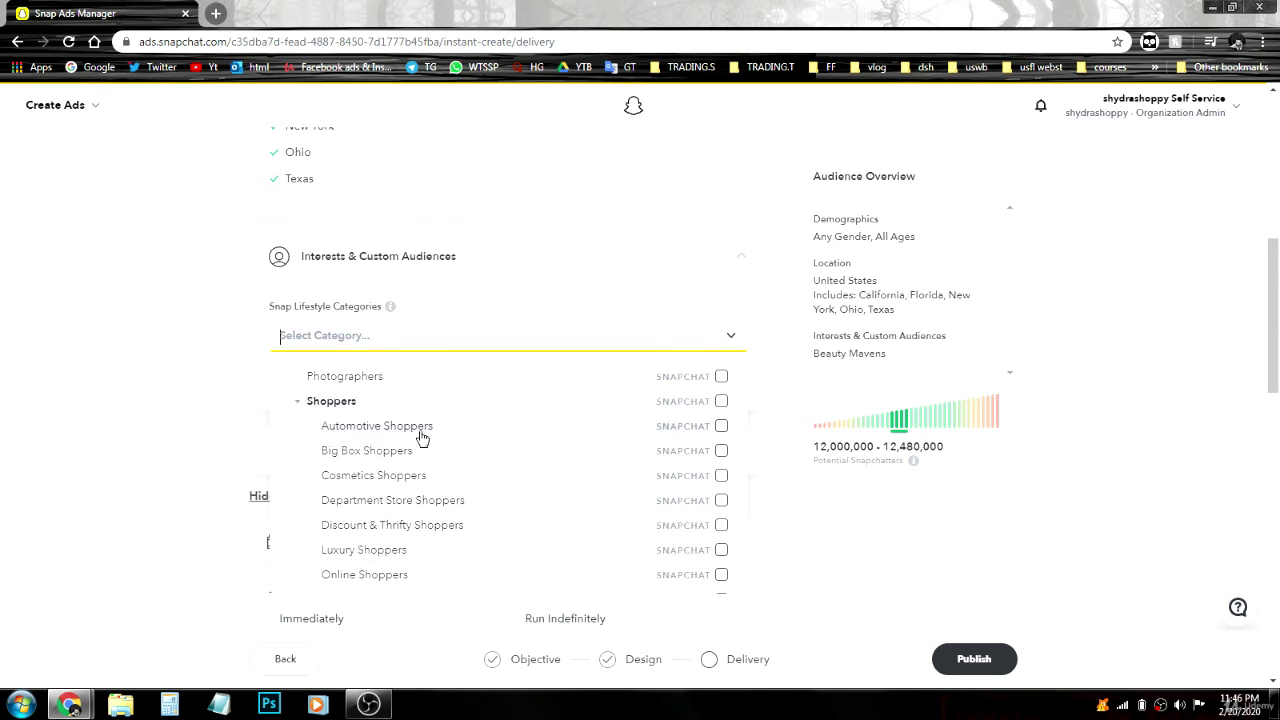
pyautogui.scroll(-2, 390, 450)
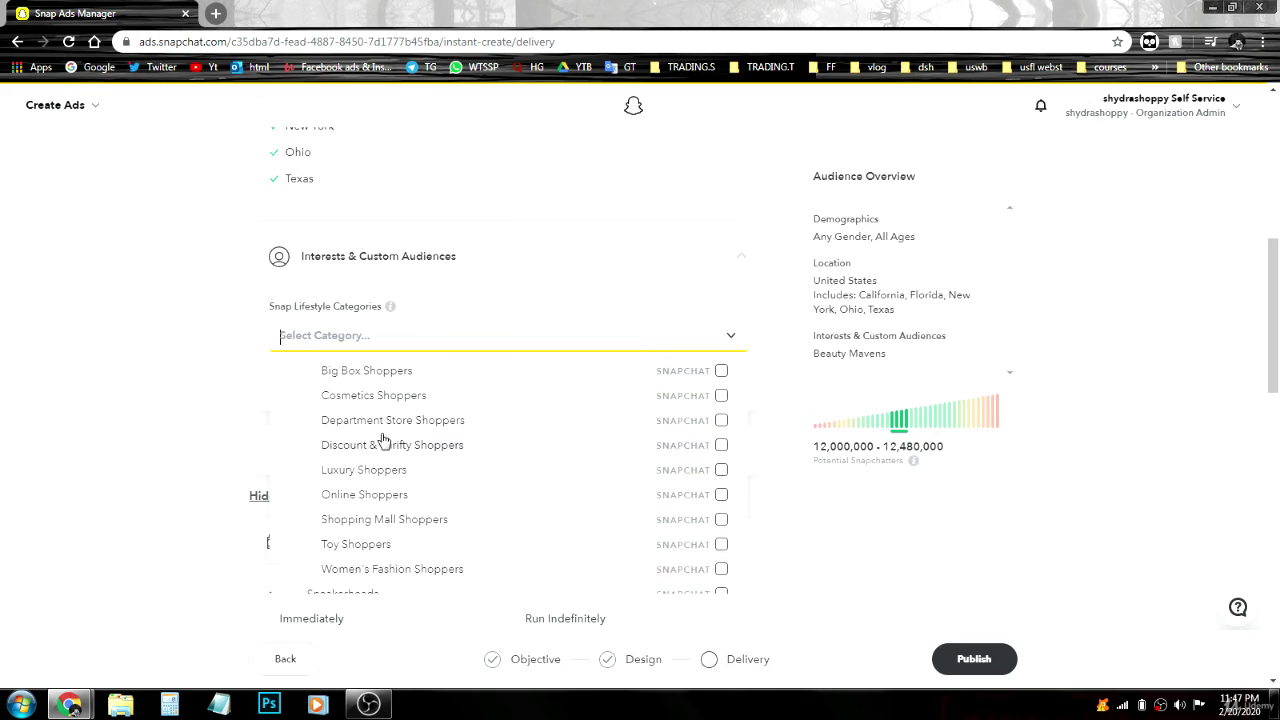
pyautogui.scroll(-2, 368, 466)
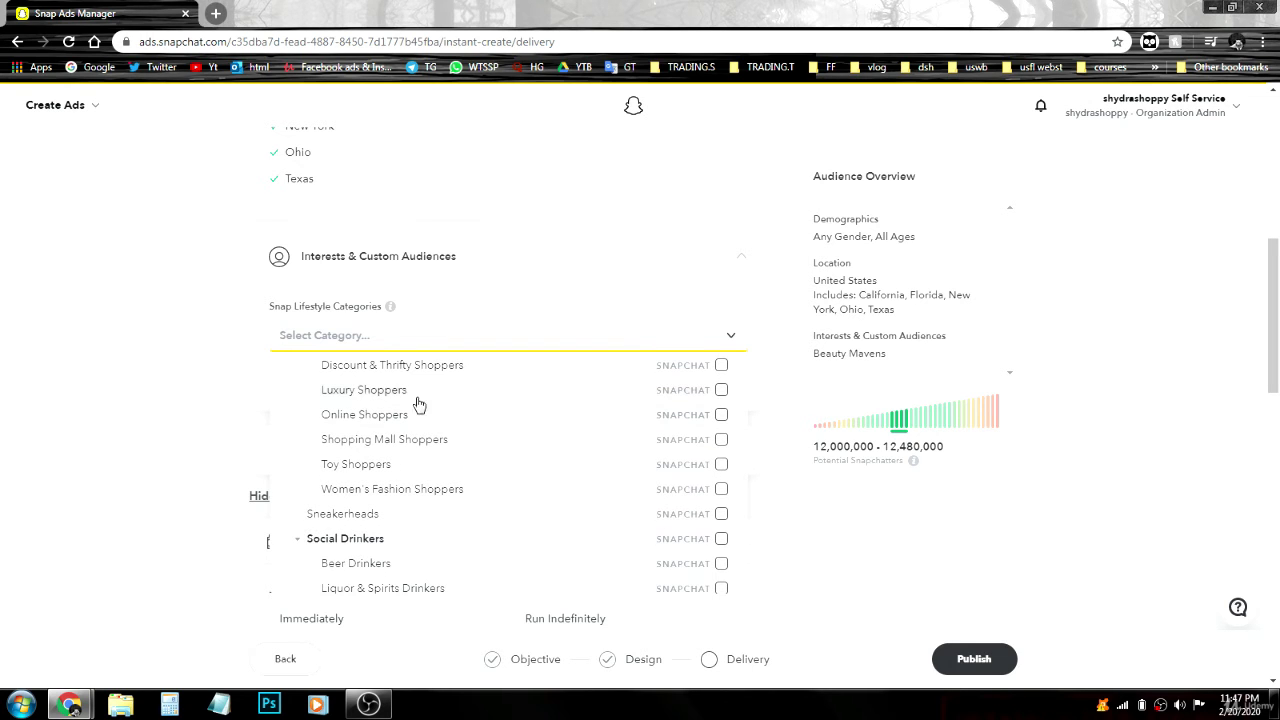
pyautogui.click(380, 418)
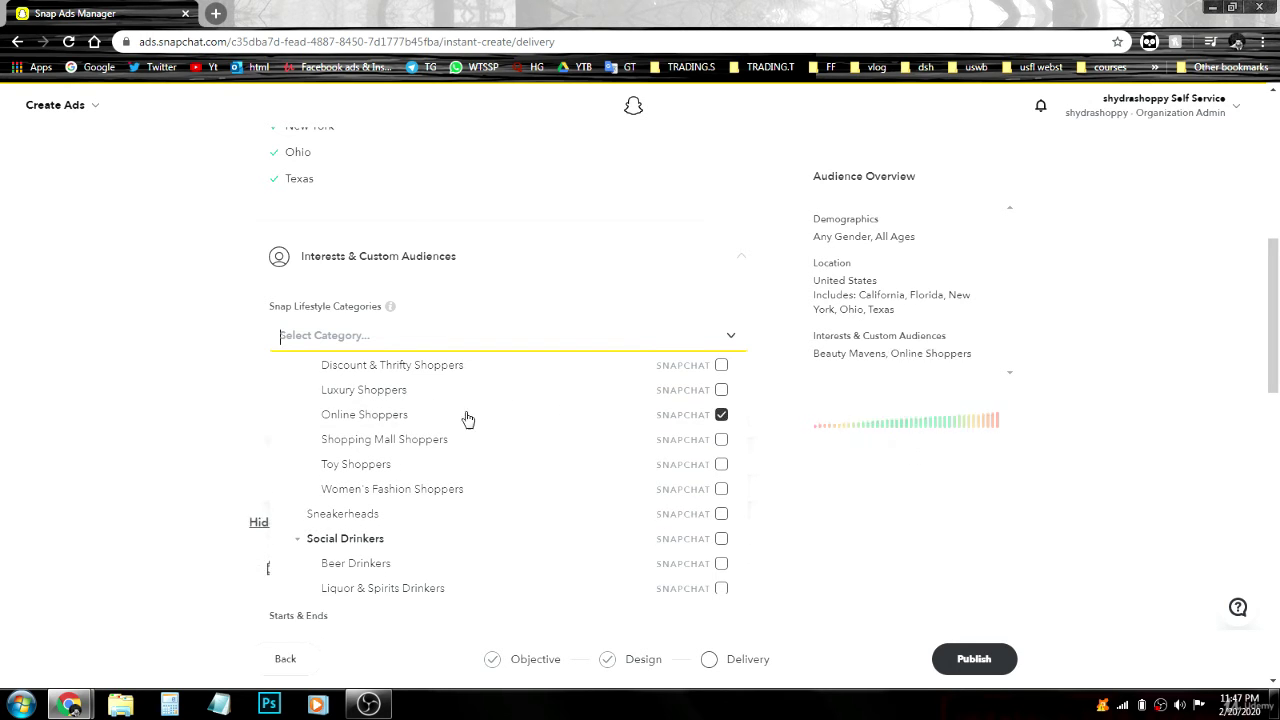
pyautogui.scroll(-2, 340, 428)
pyautogui.scroll(2, 418, 385)
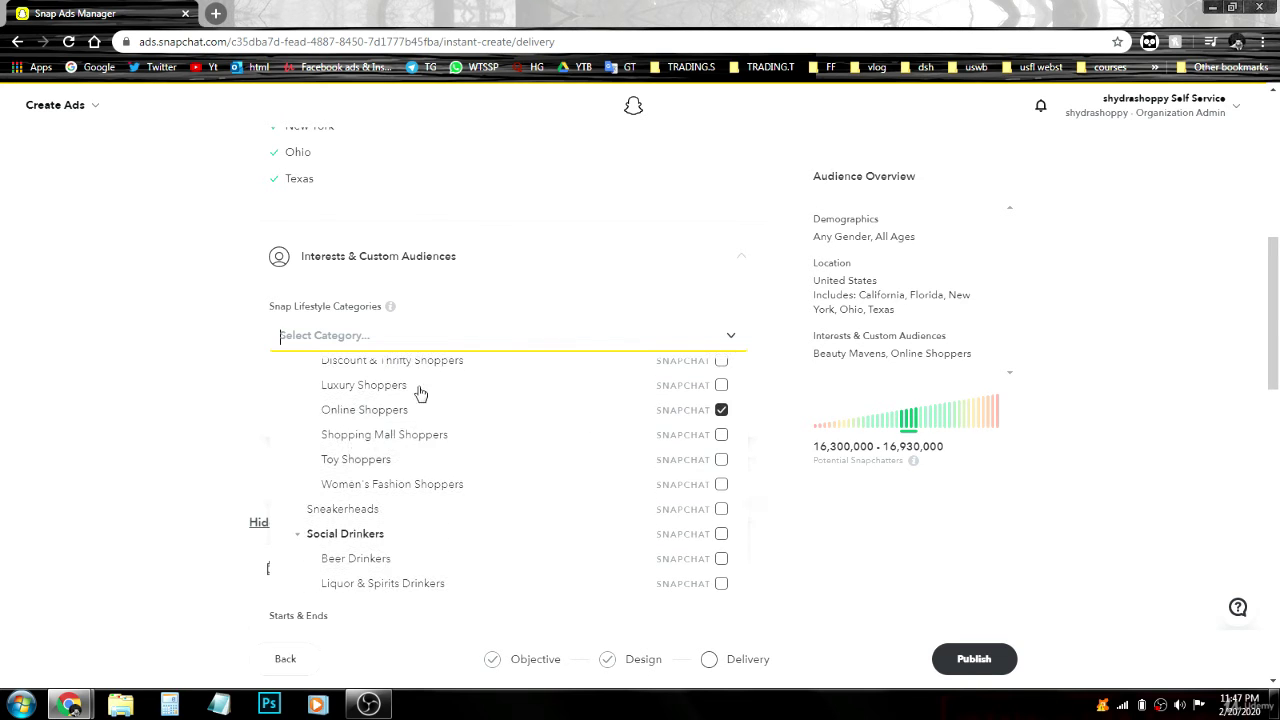
# Add the Shopping Mall Shoppers and Women's Fashion Shoppers groups to the targeted Snap Lifestyle Categories.
pyautogui.click(440, 445)
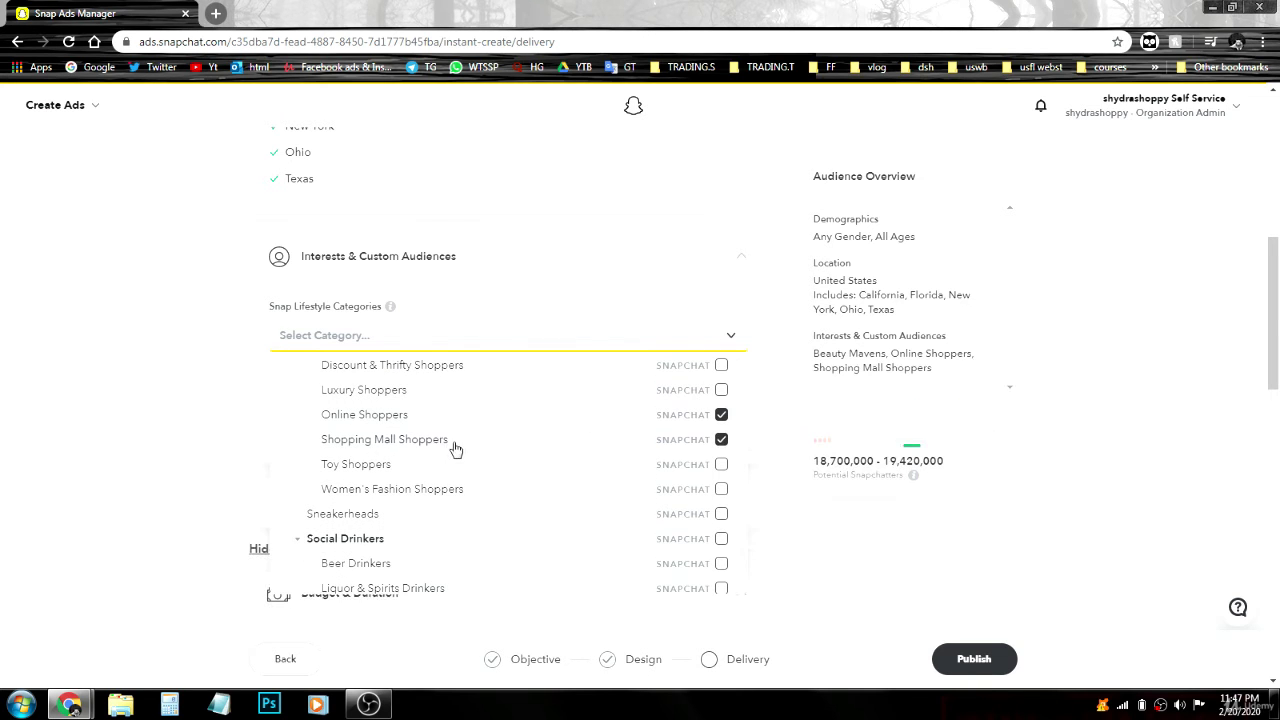
pyautogui.scroll(-2, 450, 449)
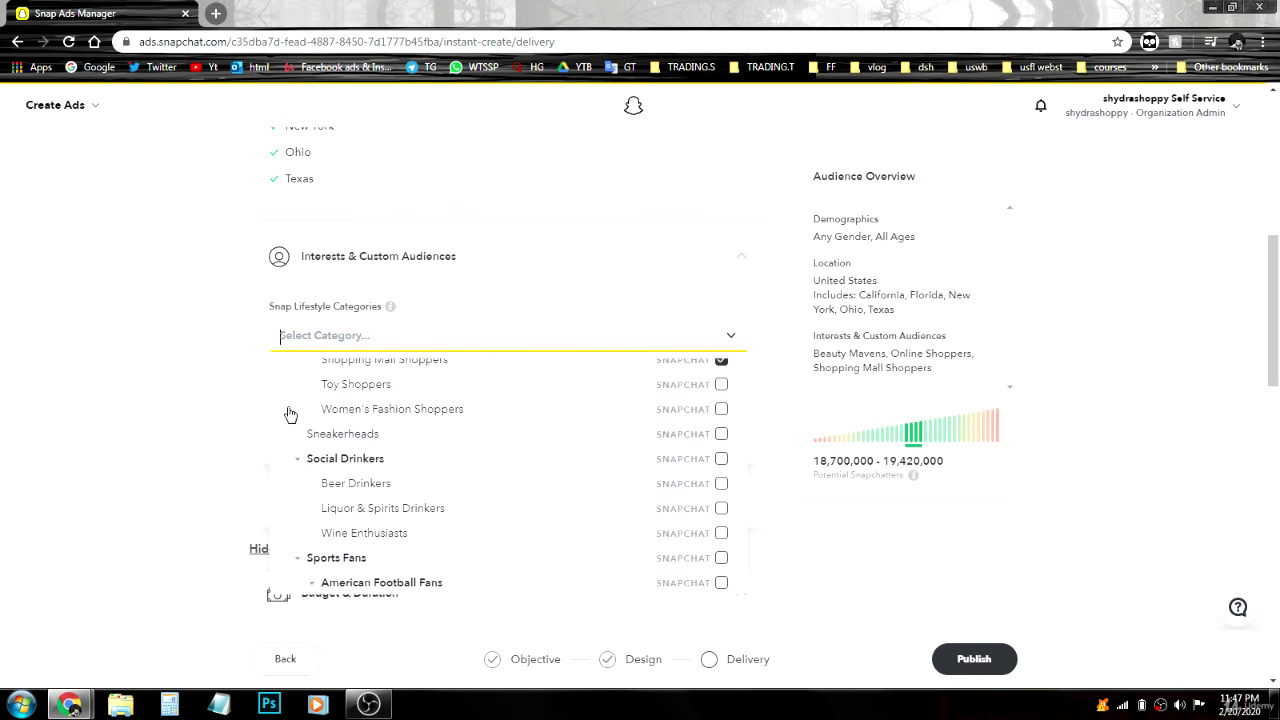
pyautogui.click(594, 413)
# Look through the remaining Snap Lifestyle Categories, from Social Drinkers to Women's Lifestyle, and close the category list.
pyautogui.scroll(-2, 552, 420)
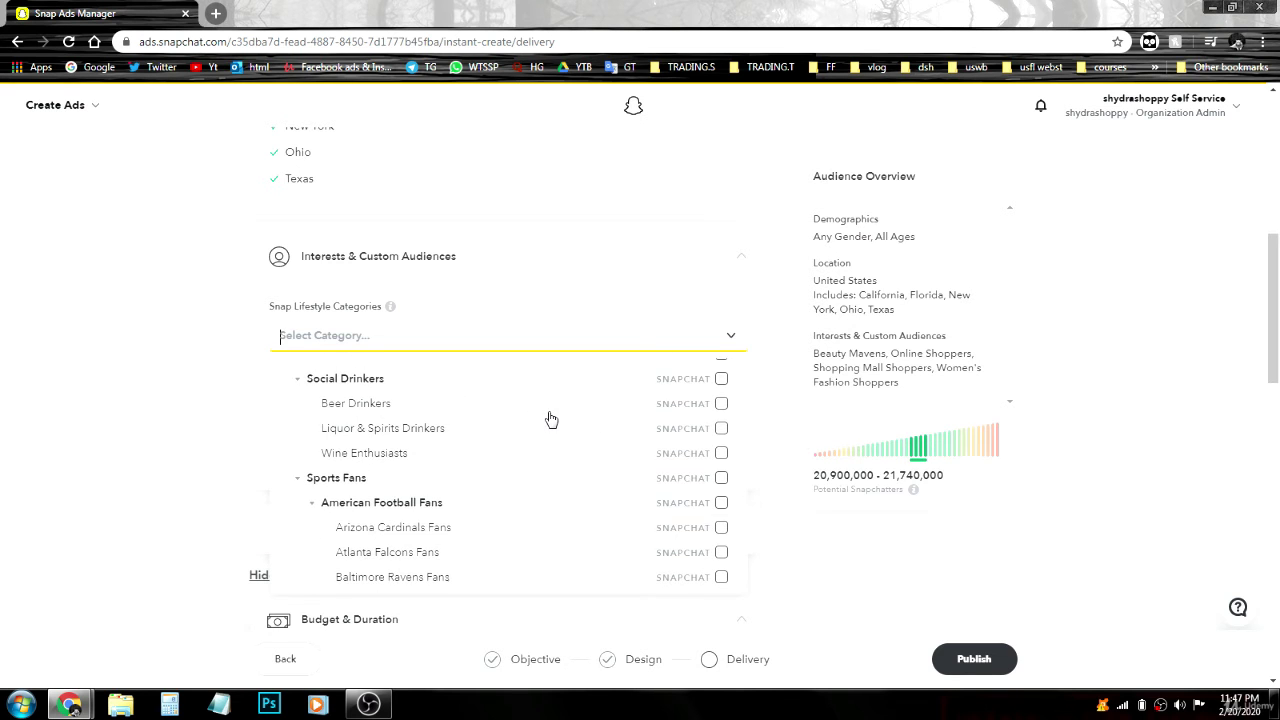
pyautogui.scroll(-2, 331, 420)
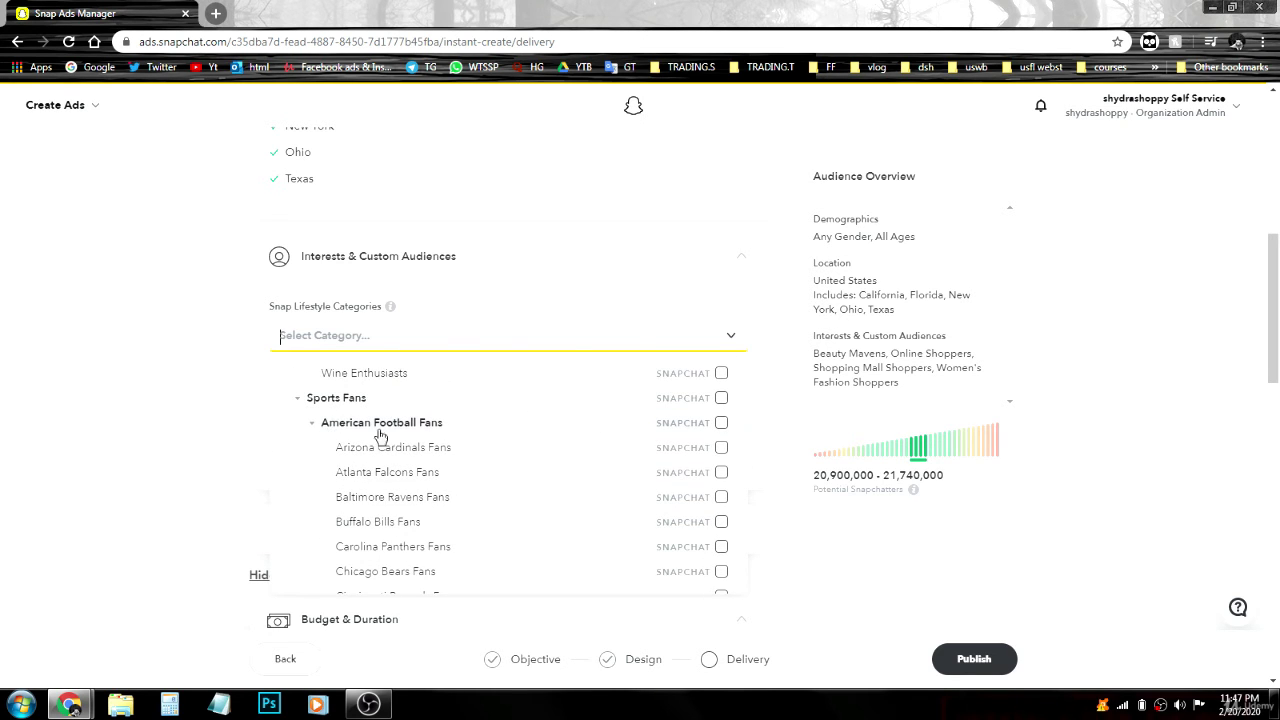
pyautogui.scroll(-8, 400, 440)
pyautogui.scroll(-10, 408, 447)
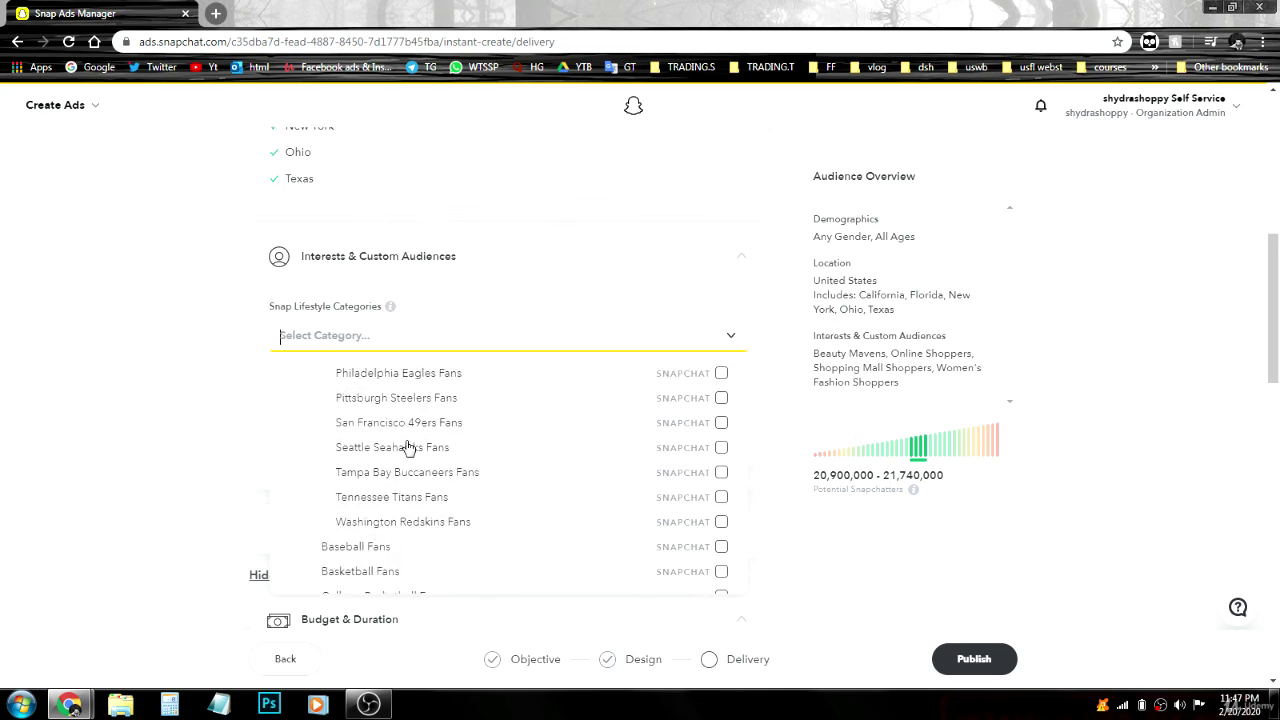
pyautogui.scroll(-8, 408, 447)
pyautogui.scroll(4, 408, 447)
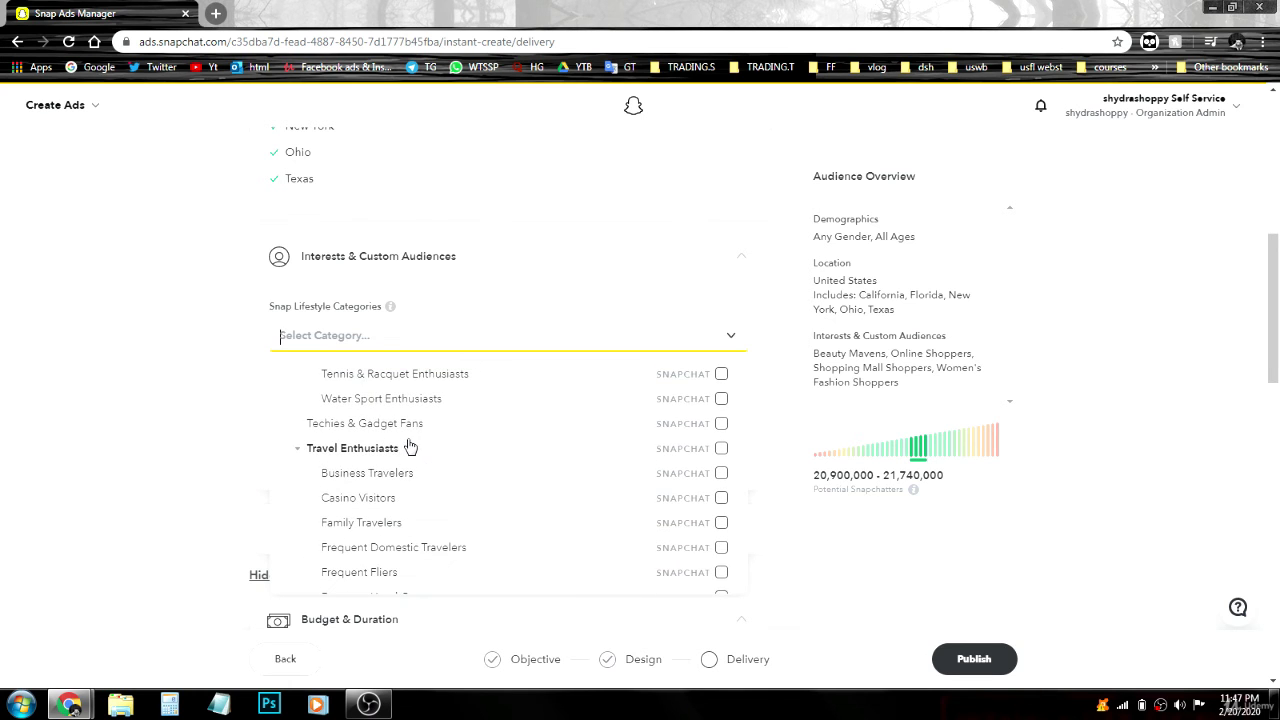
pyautogui.scroll(-2, 420, 450)
pyautogui.scroll(-2, 421, 450)
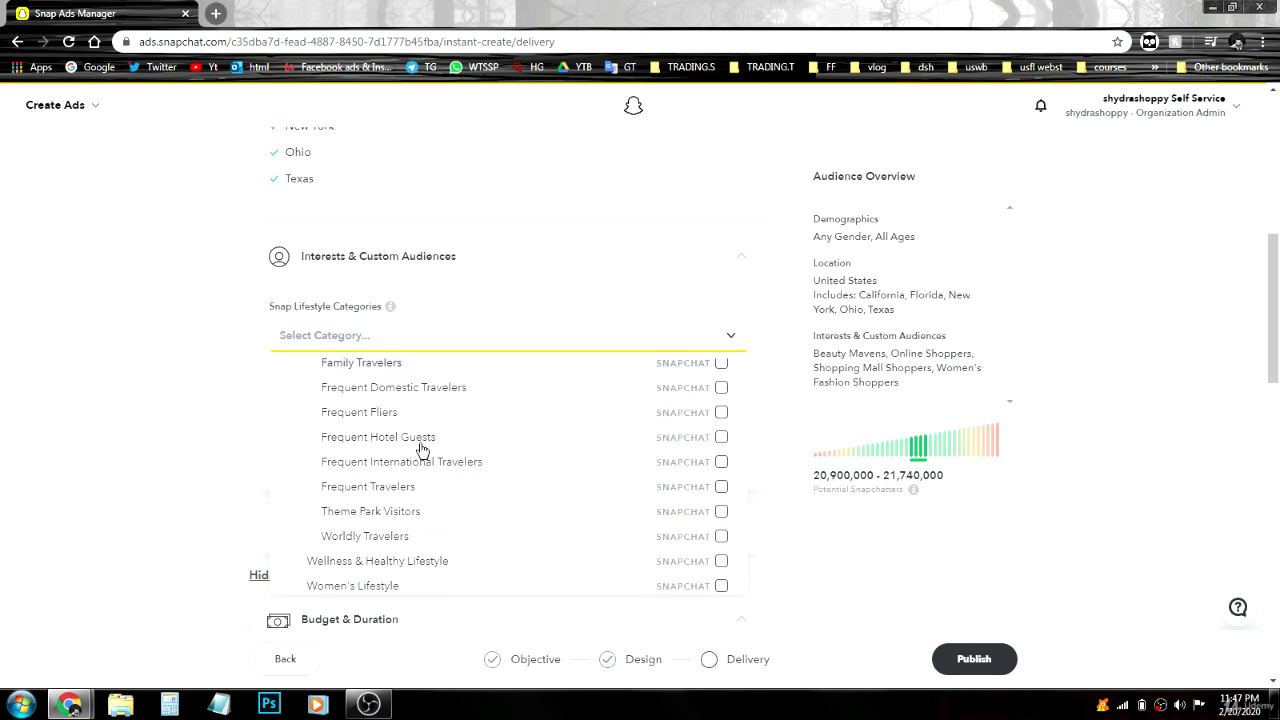
pyautogui.click(229, 351)
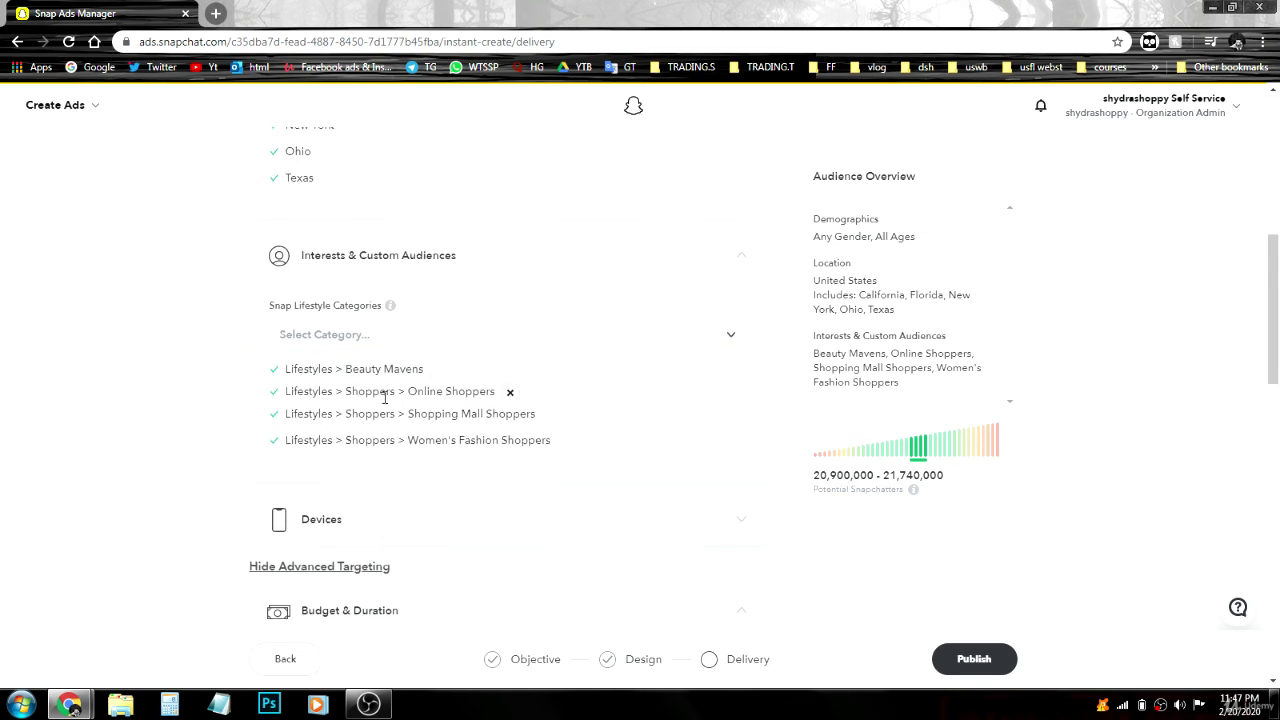
# Expand the Devices targeting section and review its operating system and device make options.
pyautogui.scroll(-2, 384, 397)
pyautogui.click(745, 372)
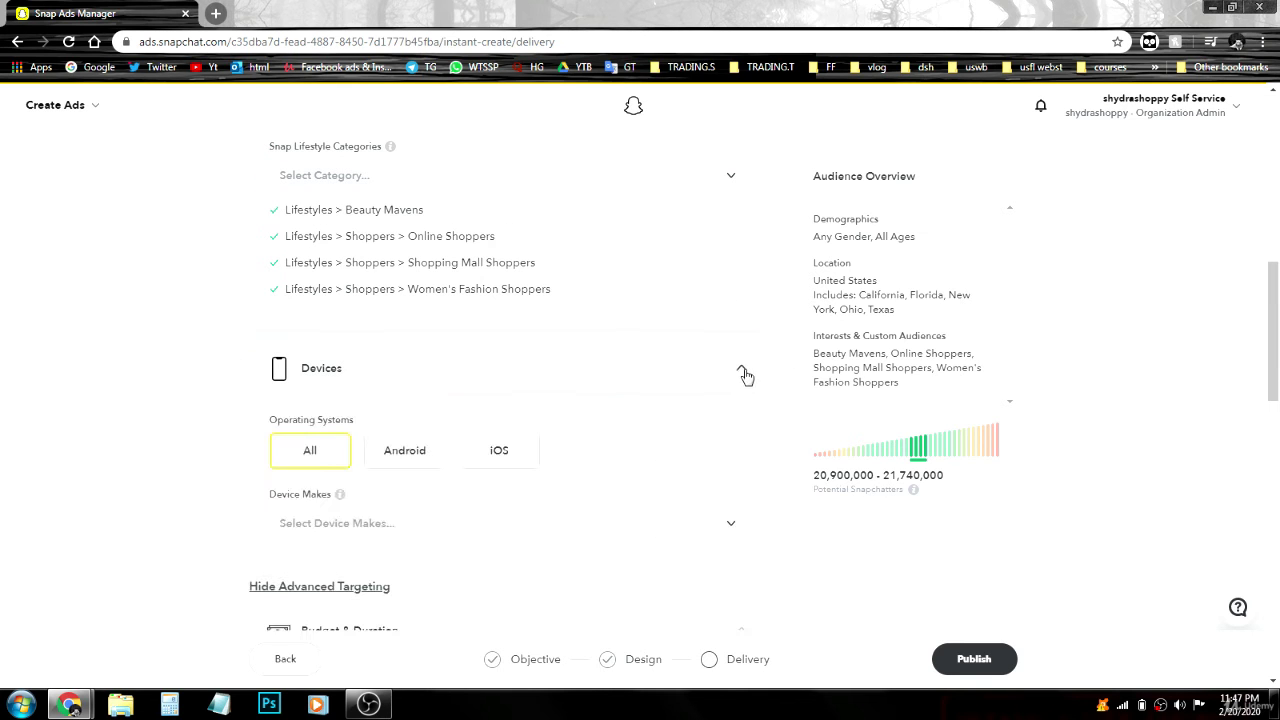
pyautogui.scroll(-1, 224, 392)
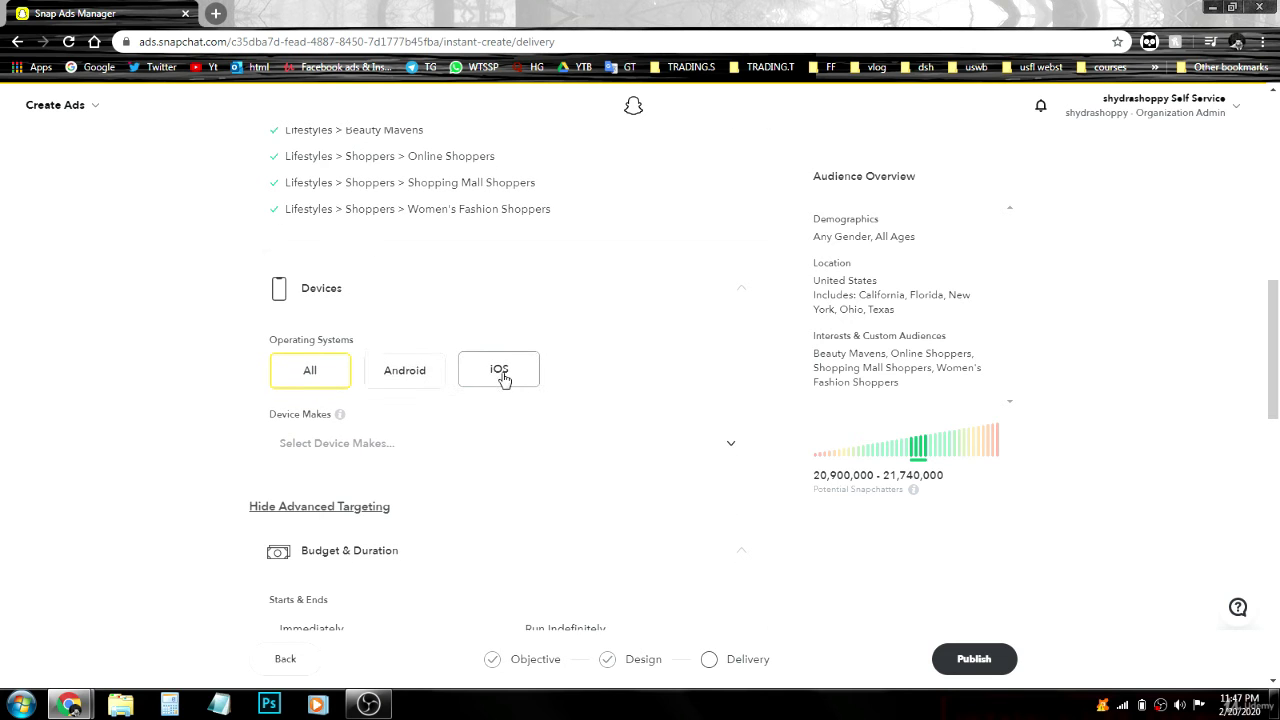
pyautogui.scroll(-2, 108, 397)
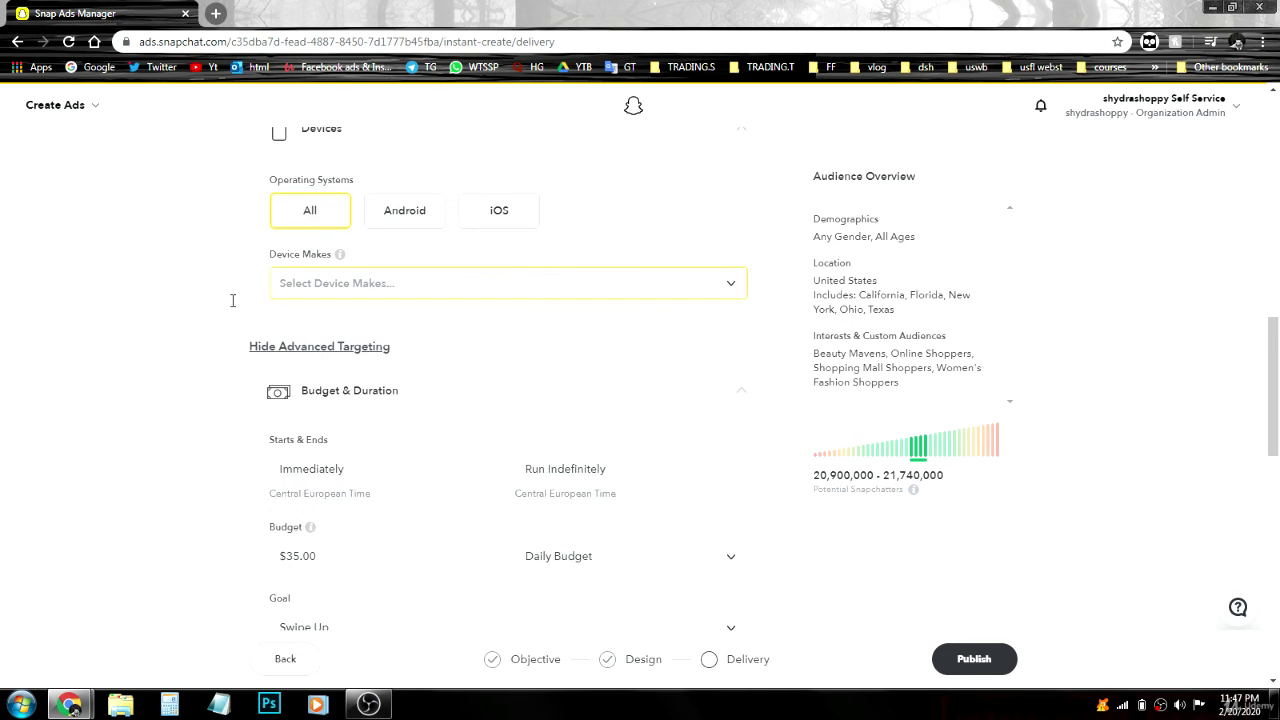
pyautogui.scroll(-1, 151, 391)
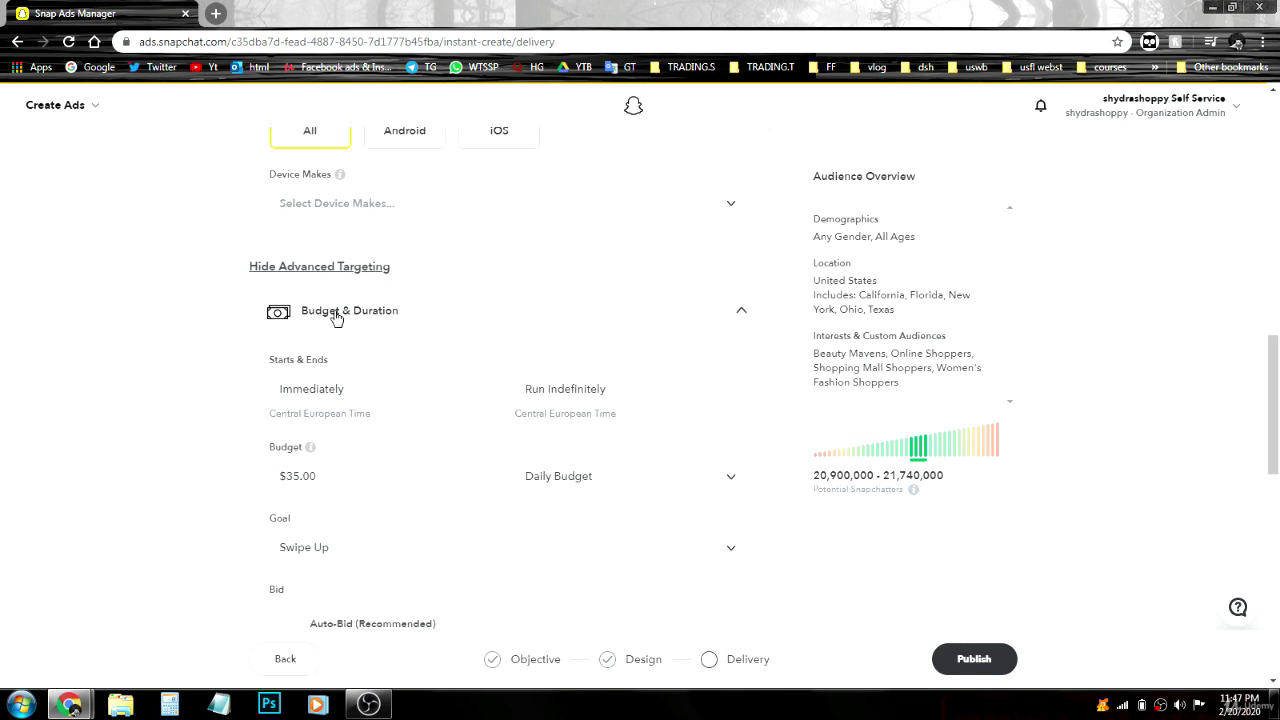
# Keep the budget type as Daily Budget and try an amount of $4.00.
pyautogui.scroll(-1, 336, 318)
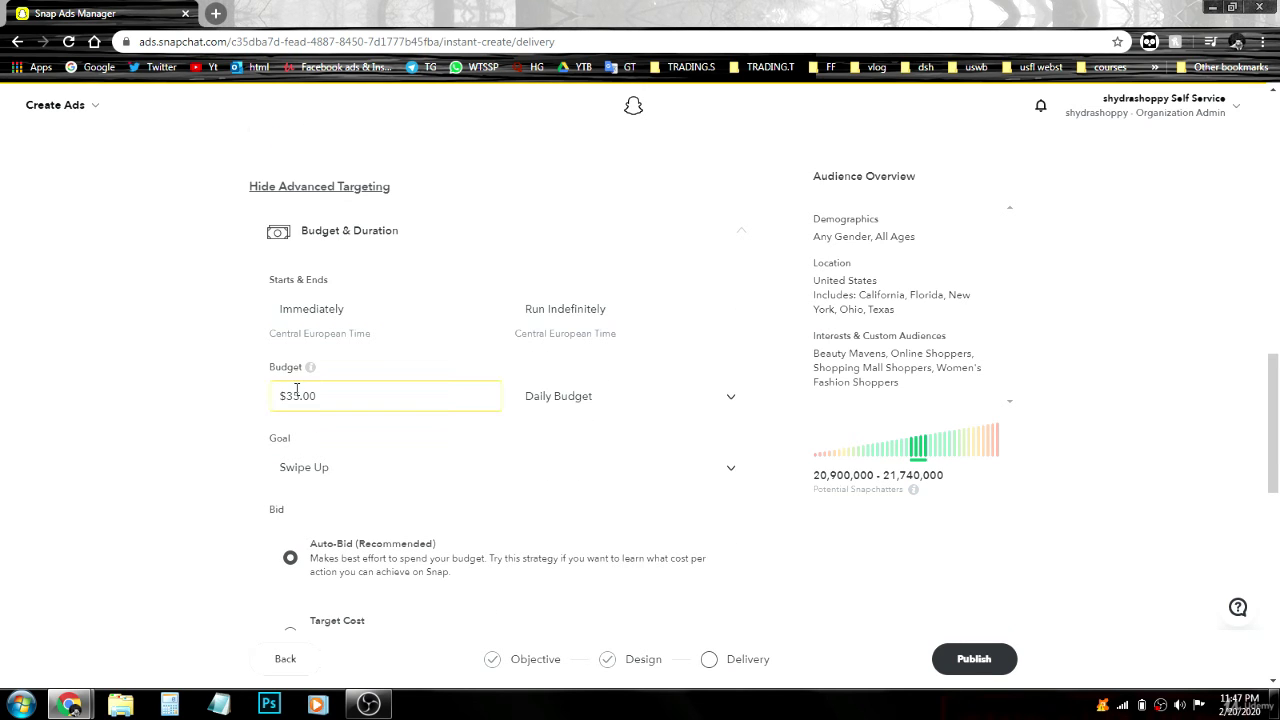
pyautogui.click(580, 396)
pyautogui.click(603, 429)
pyautogui.click(346, 399)
pyautogui.click(183, 420)
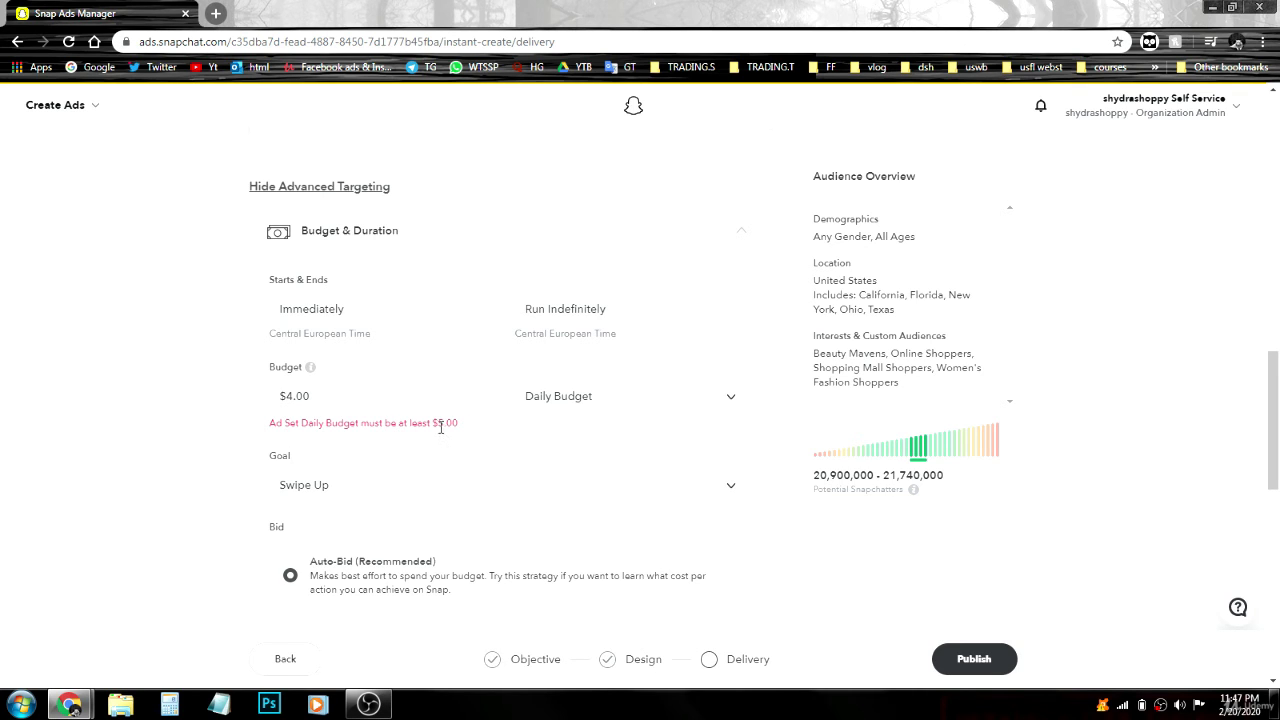
# Set the ad's daily budget to $22.00.
pyautogui.click(394, 416)
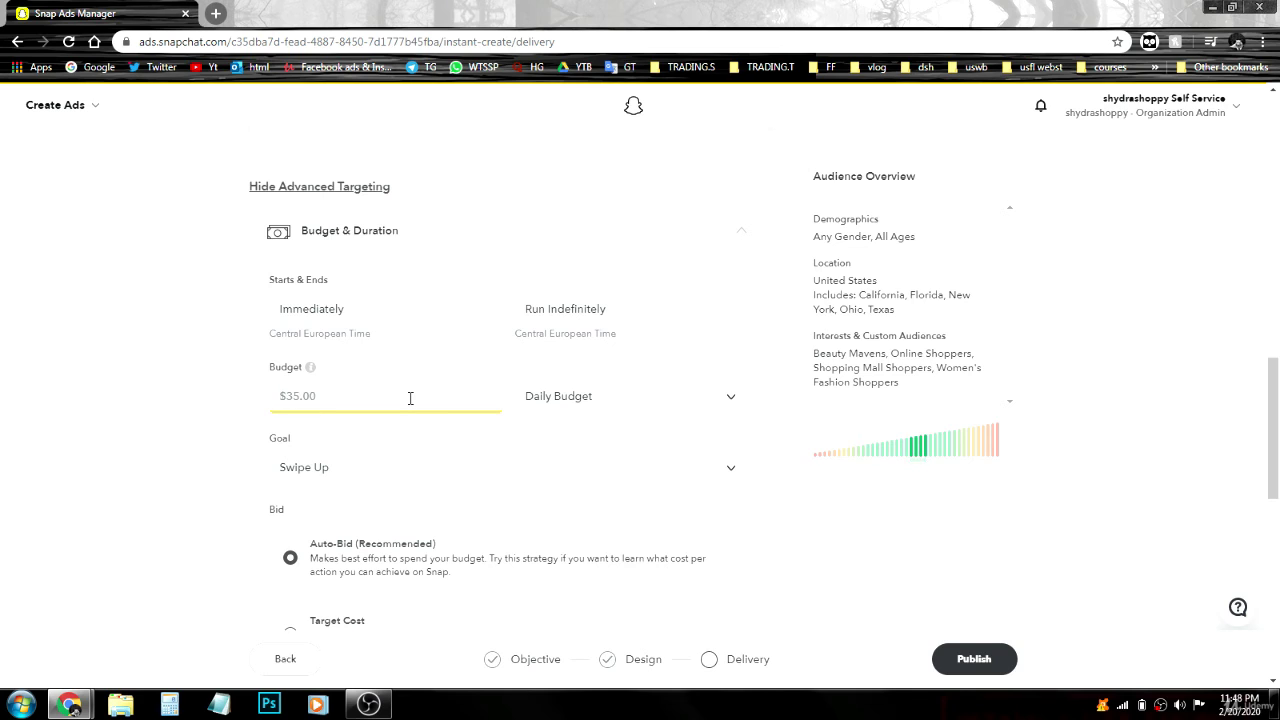
pyautogui.write('22')
pyautogui.click(231, 391)
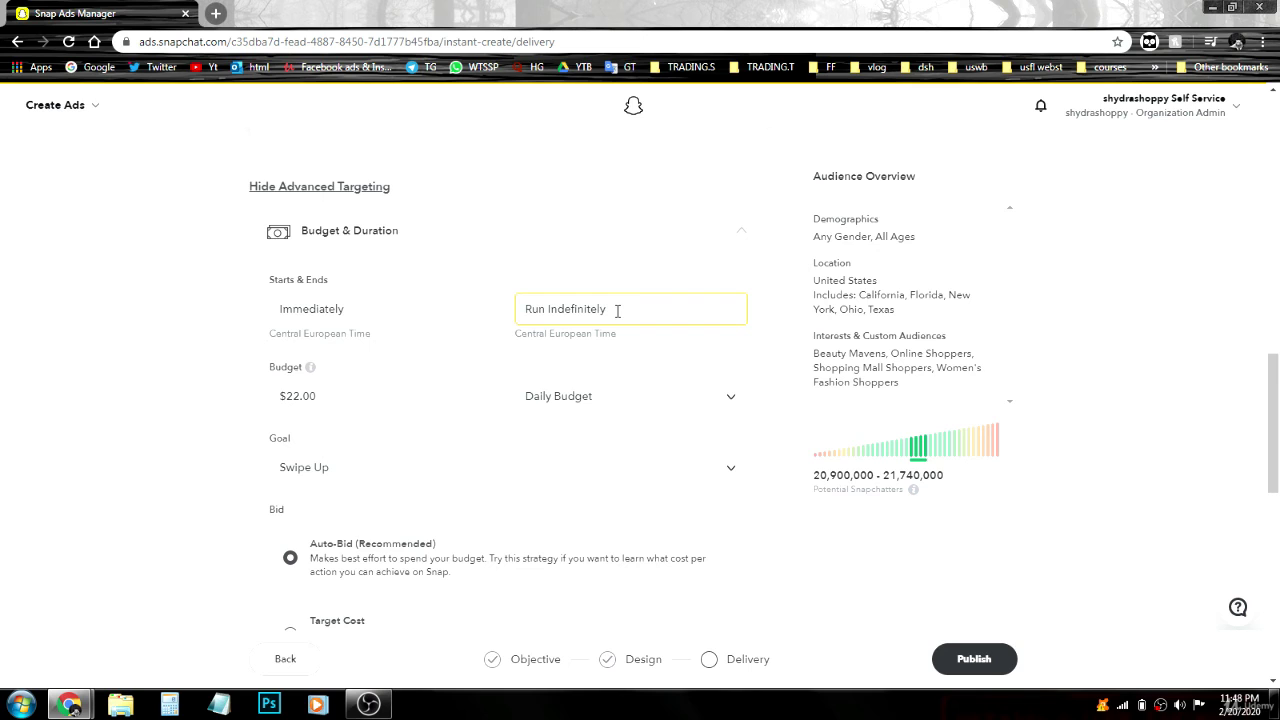
# Review the available goal options, the bid strategies and the estimated daily average of swipe ups.
pyautogui.scroll(-2, 565, 321)
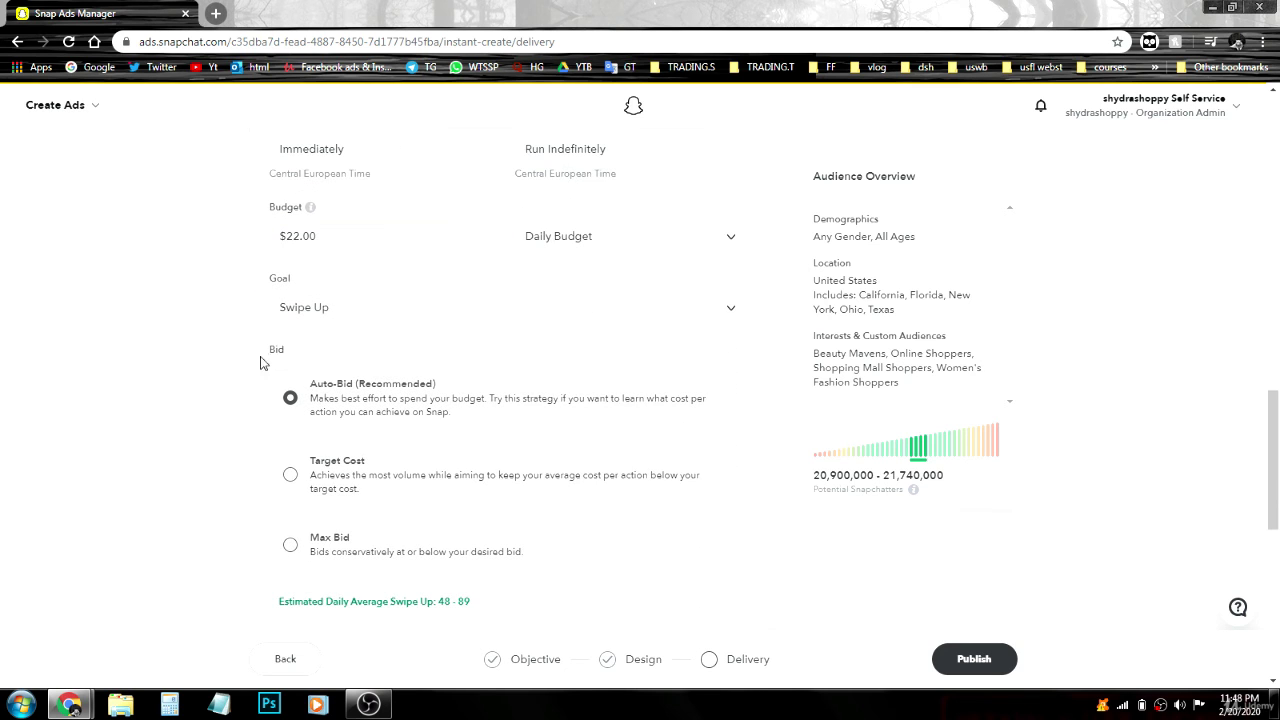
pyautogui.click(448, 318)
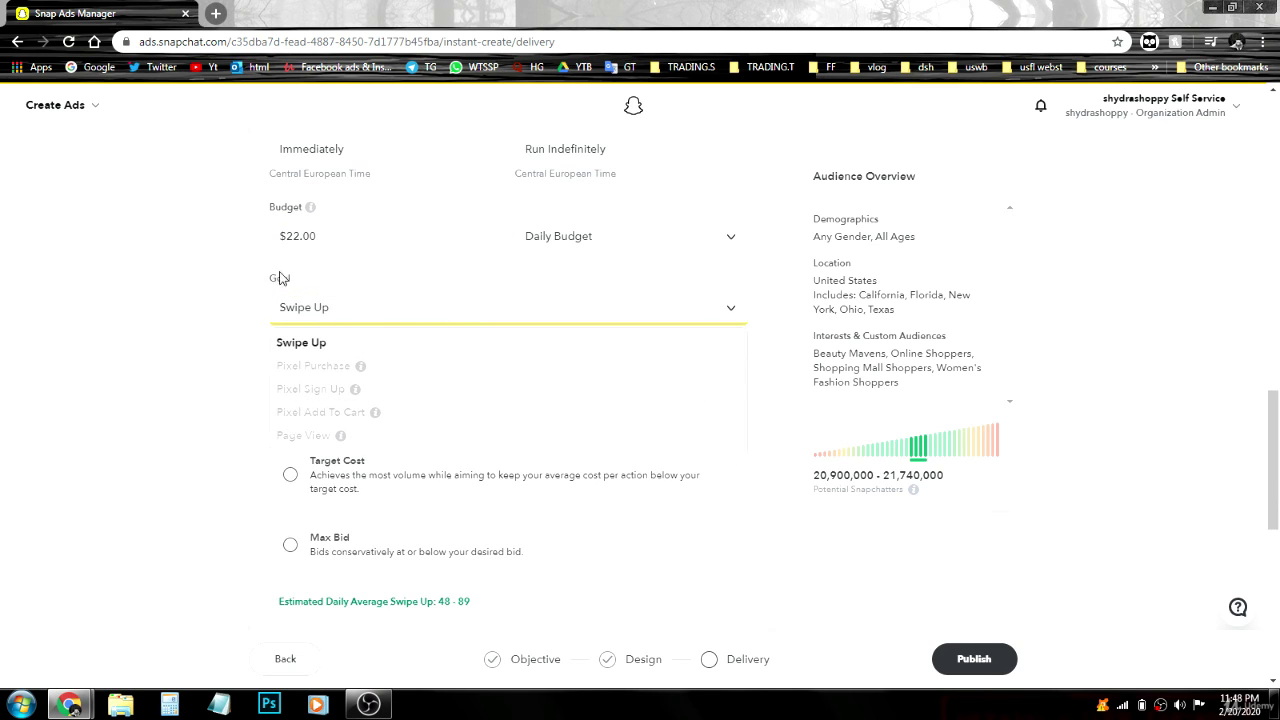
pyautogui.click(343, 314)
pyautogui.scroll(-1, 173, 317)
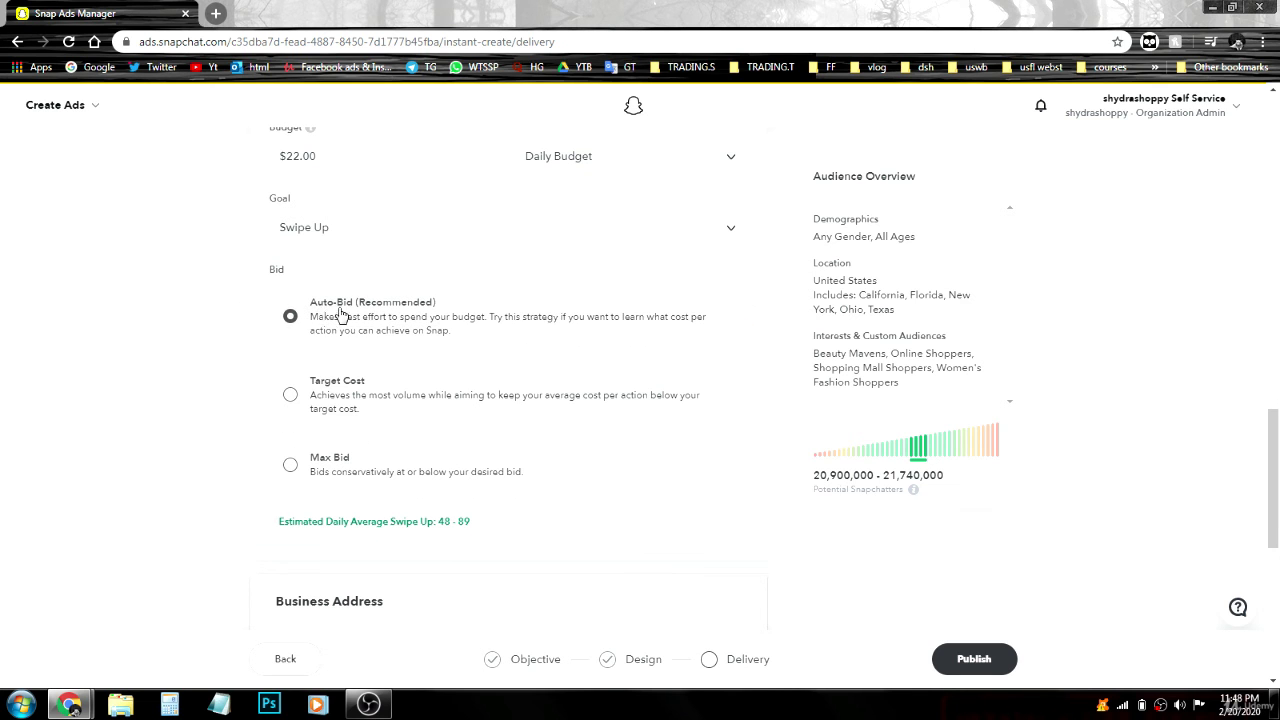
pyautogui.scroll(-3, 224, 320)
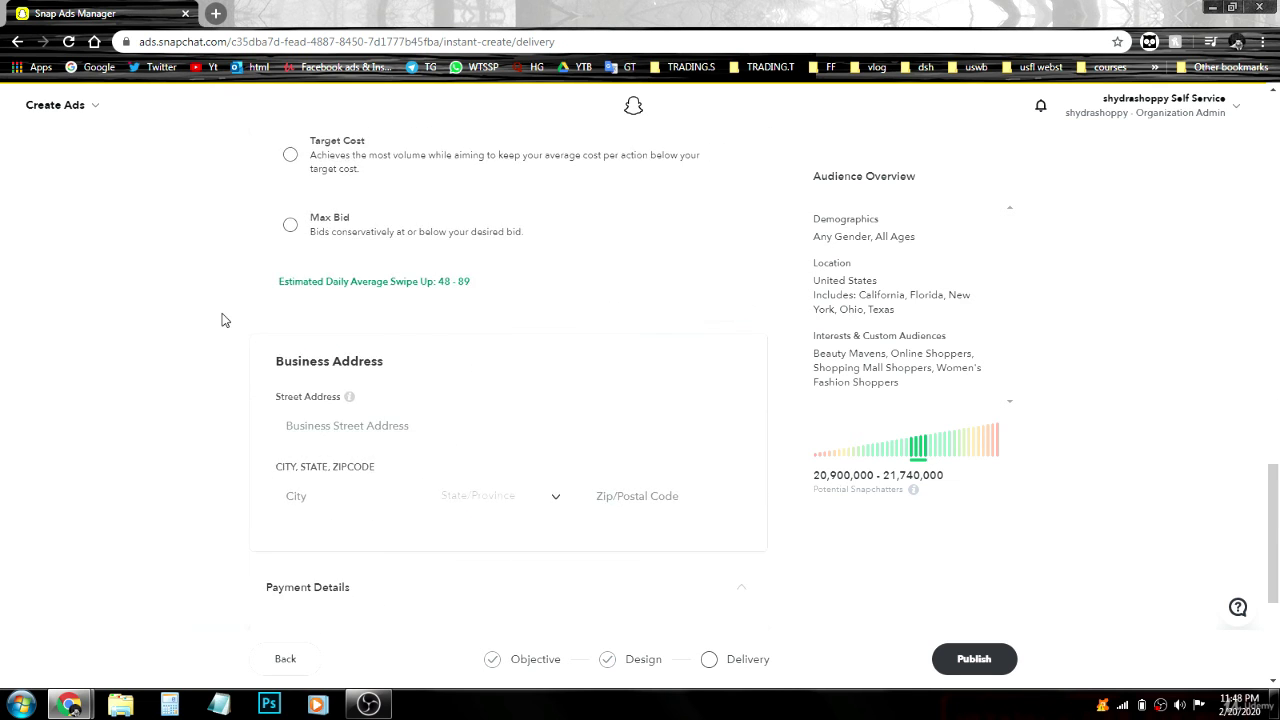
pyautogui.scroll(1, 253, 313)
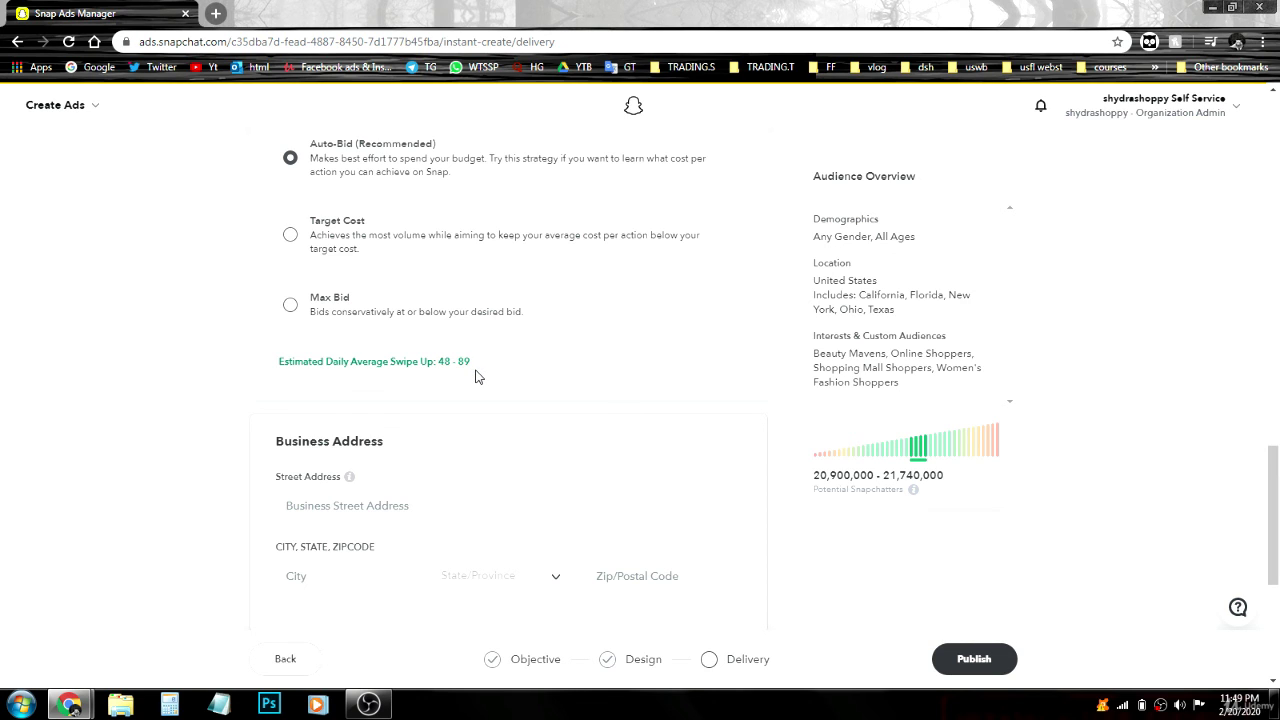
# Examine the business address fields and compare the PayPal and Credit Card options in the payment details.
pyautogui.scroll(-2, 475, 376)
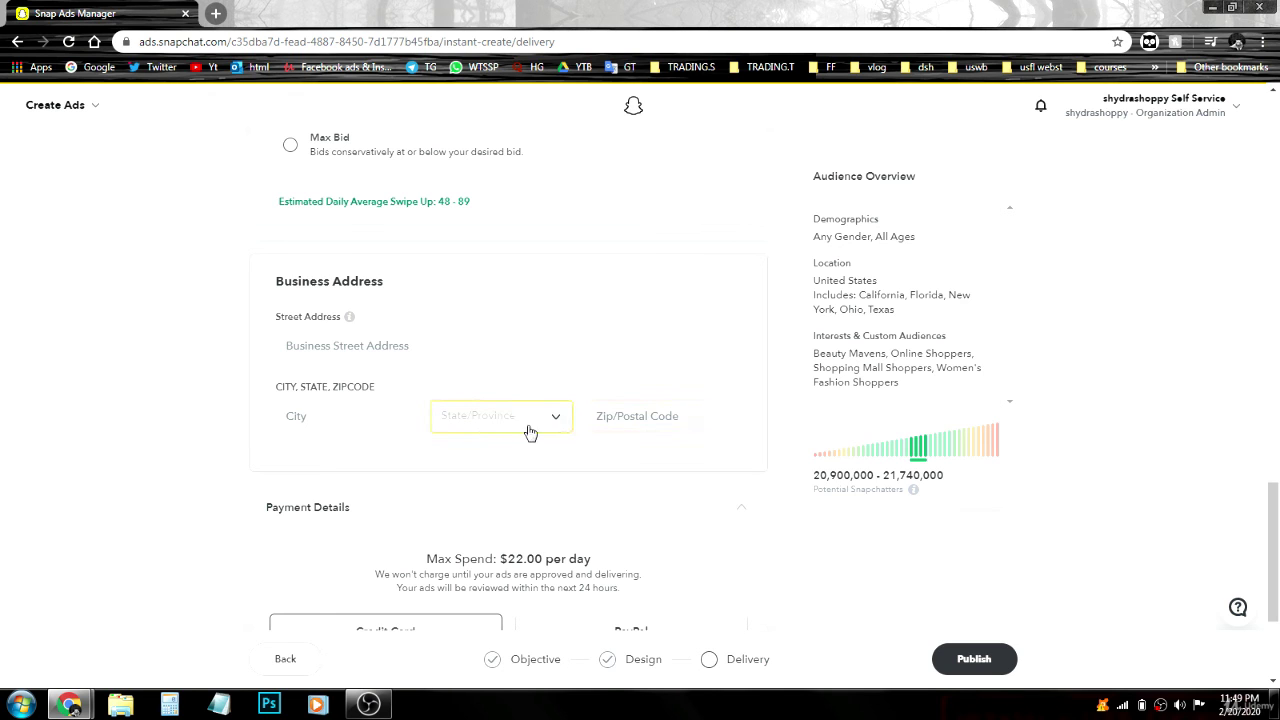
pyautogui.scroll(-2, 143, 428)
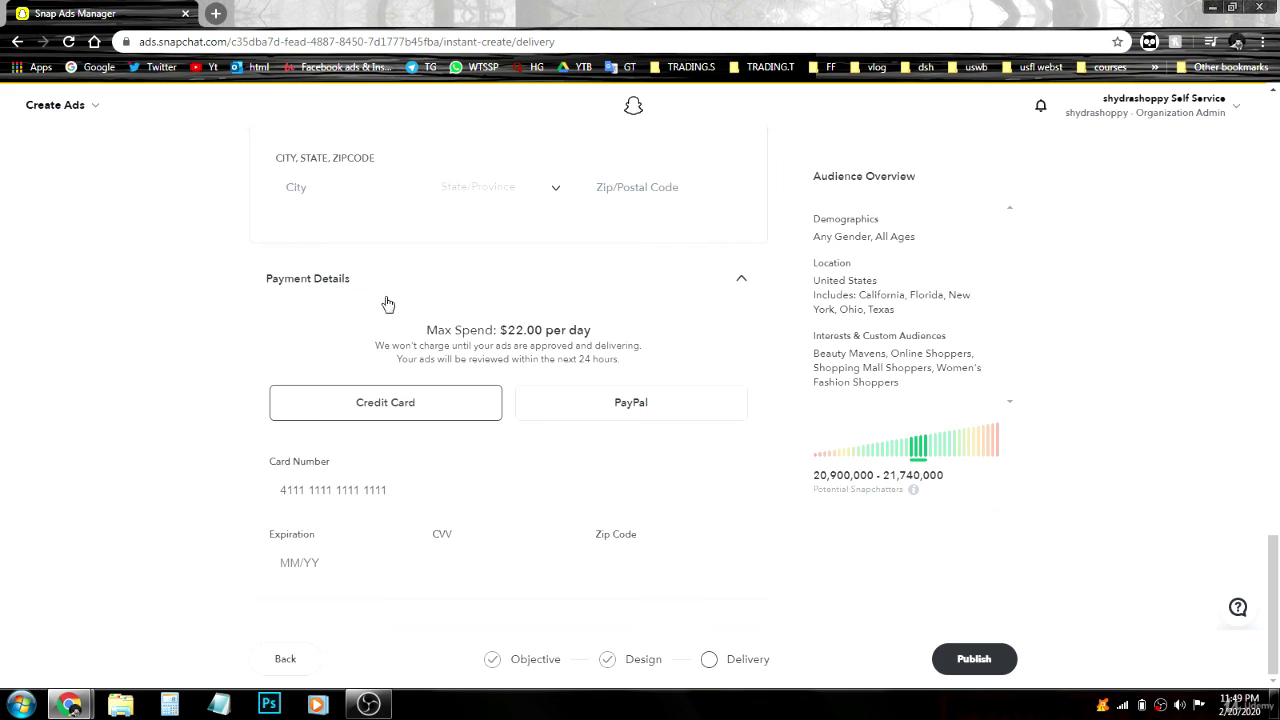
pyautogui.click(613, 405)
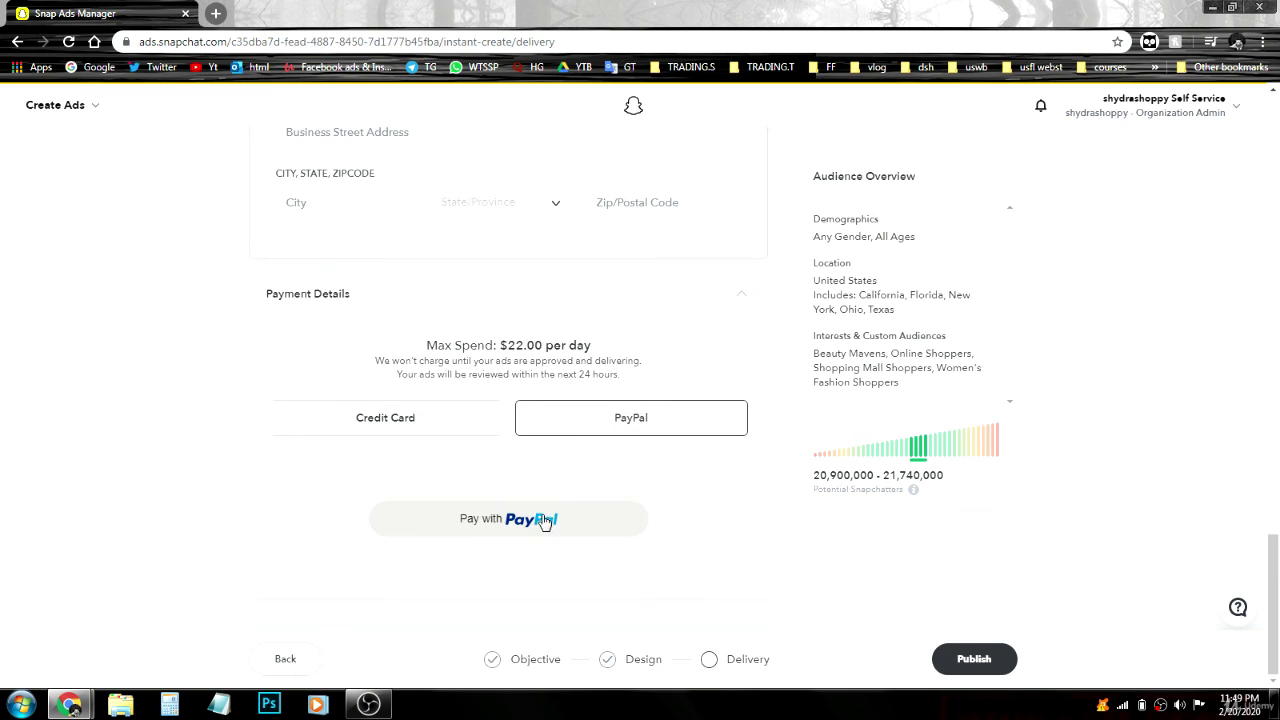
pyautogui.click(449, 428)
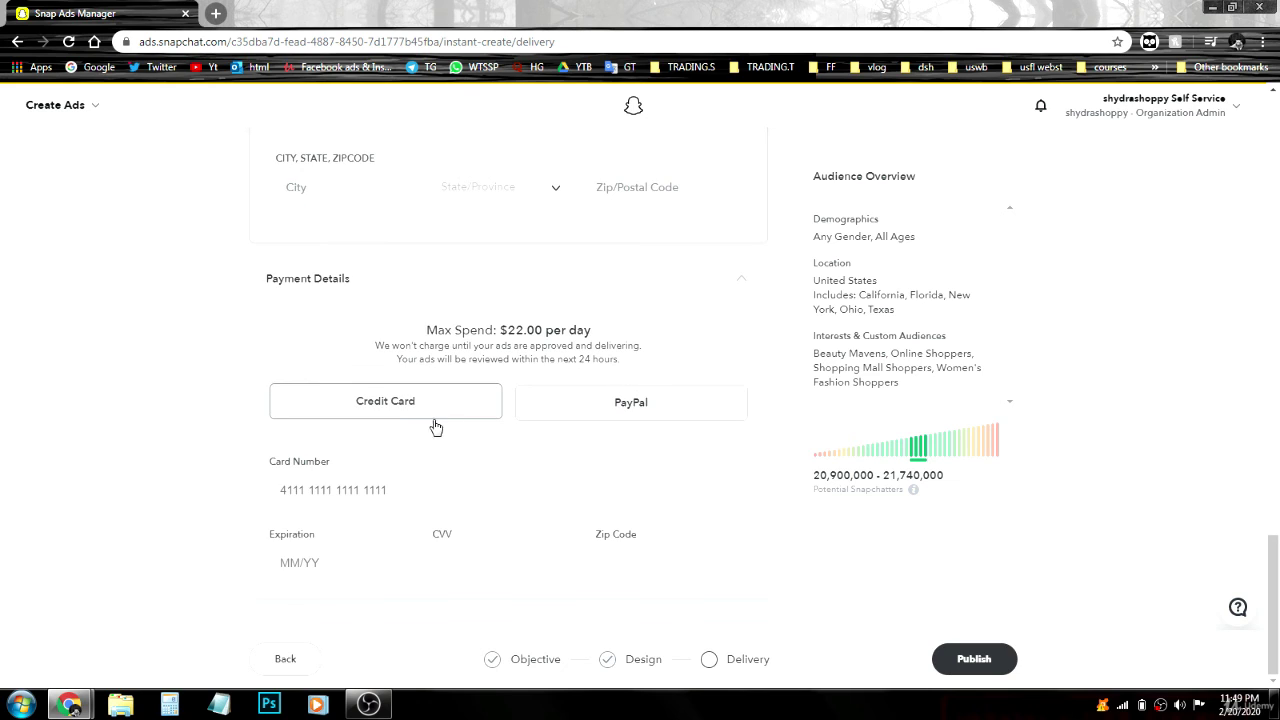
pyautogui.click(383, 489)
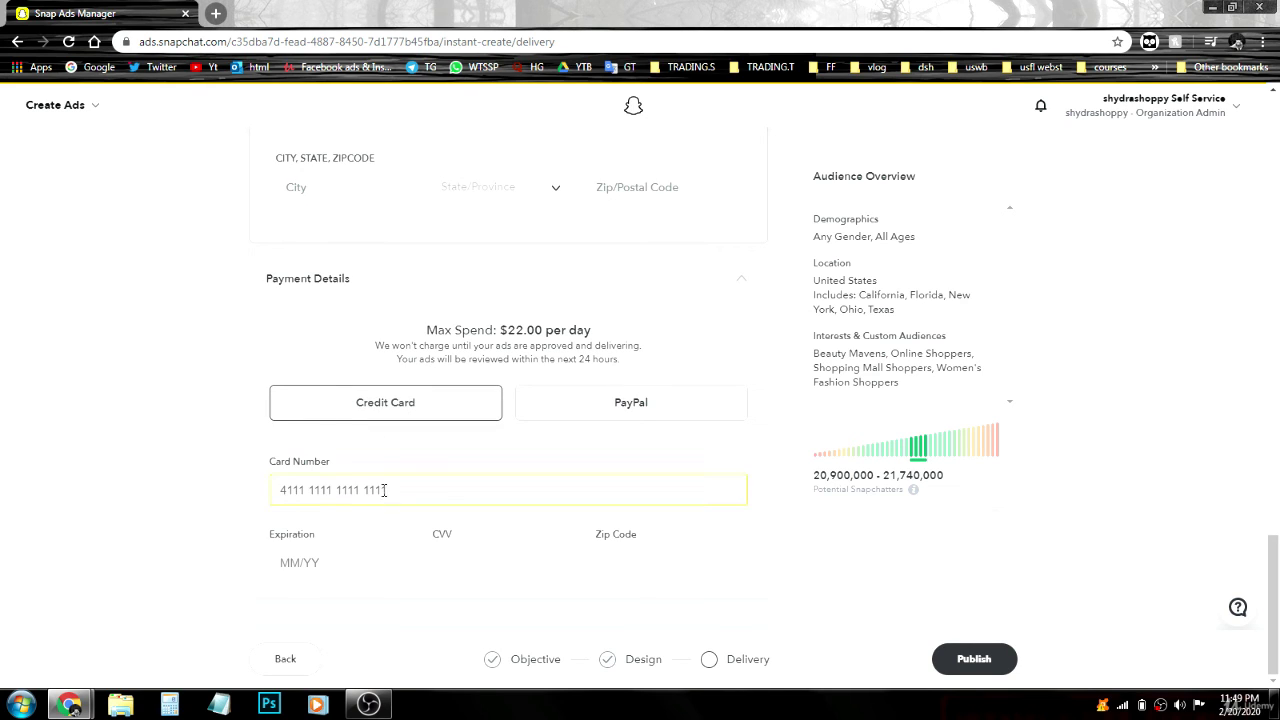
pyautogui.click(317, 561)
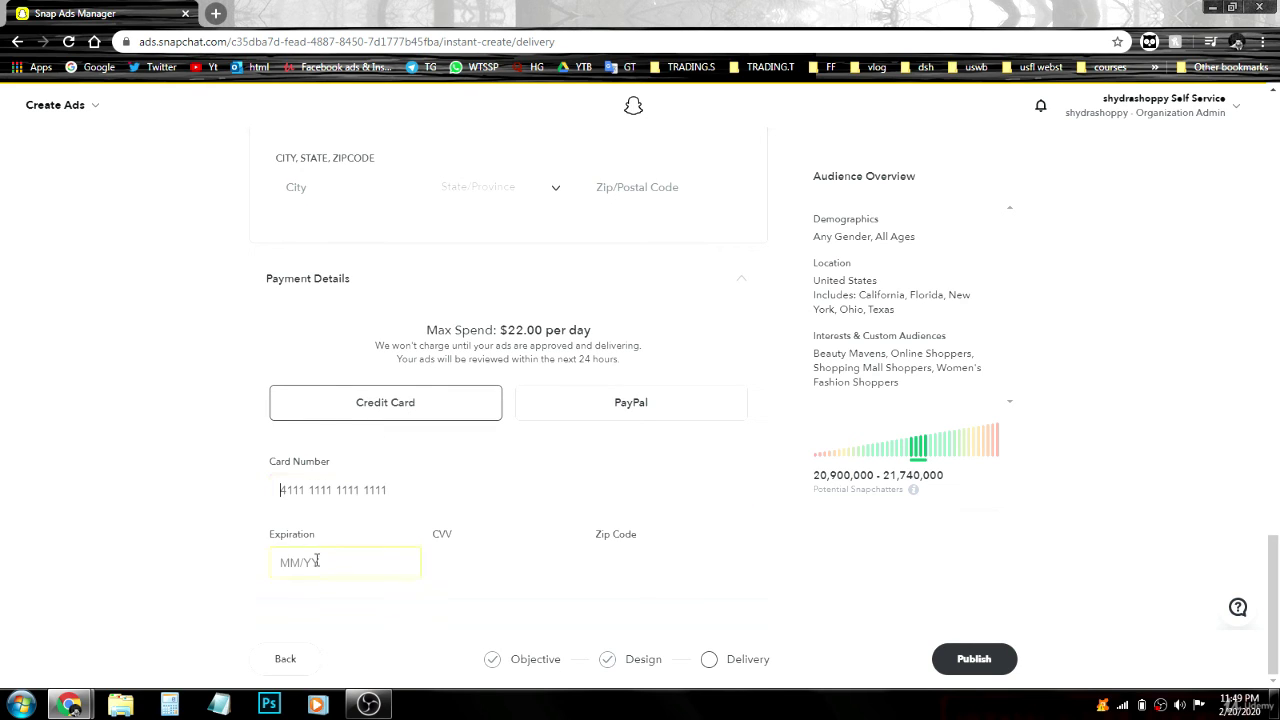
pyautogui.click(436, 543)
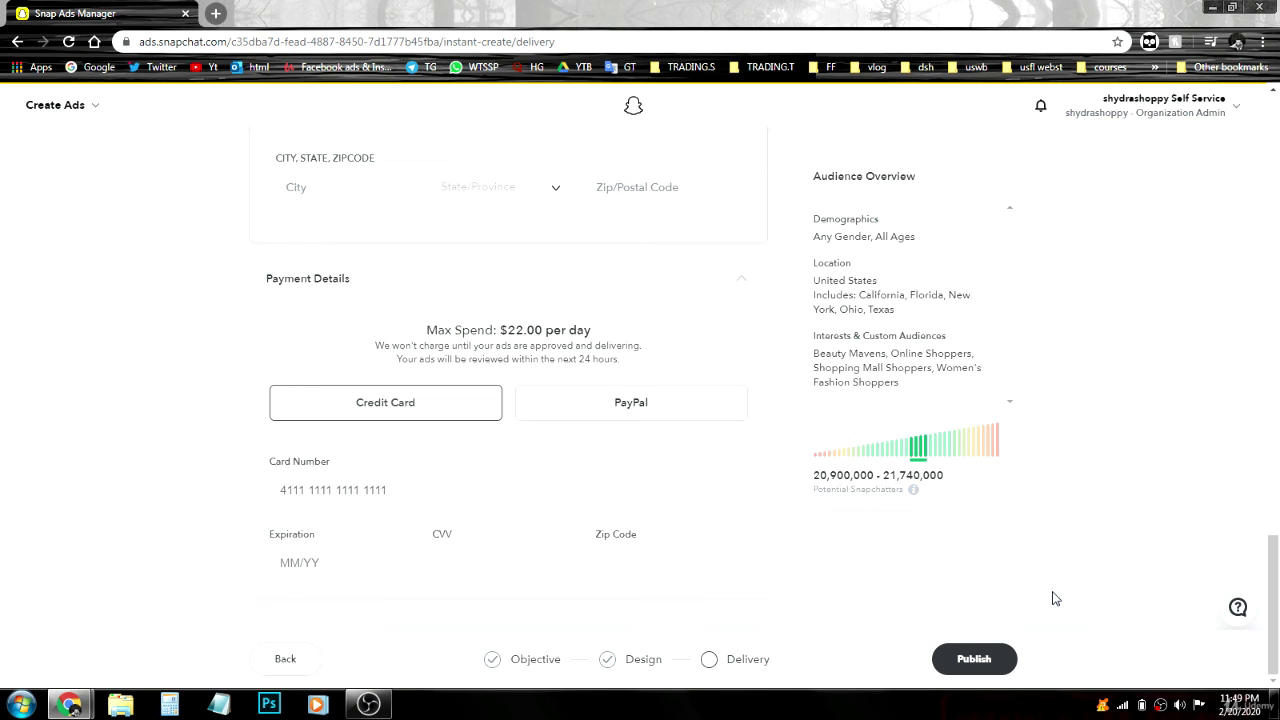
# Leave the Instant Create delivery setup without publishing and return to the Create Ads start page.
pyautogui.click(90, 114)
pyautogui.click(83, 194)
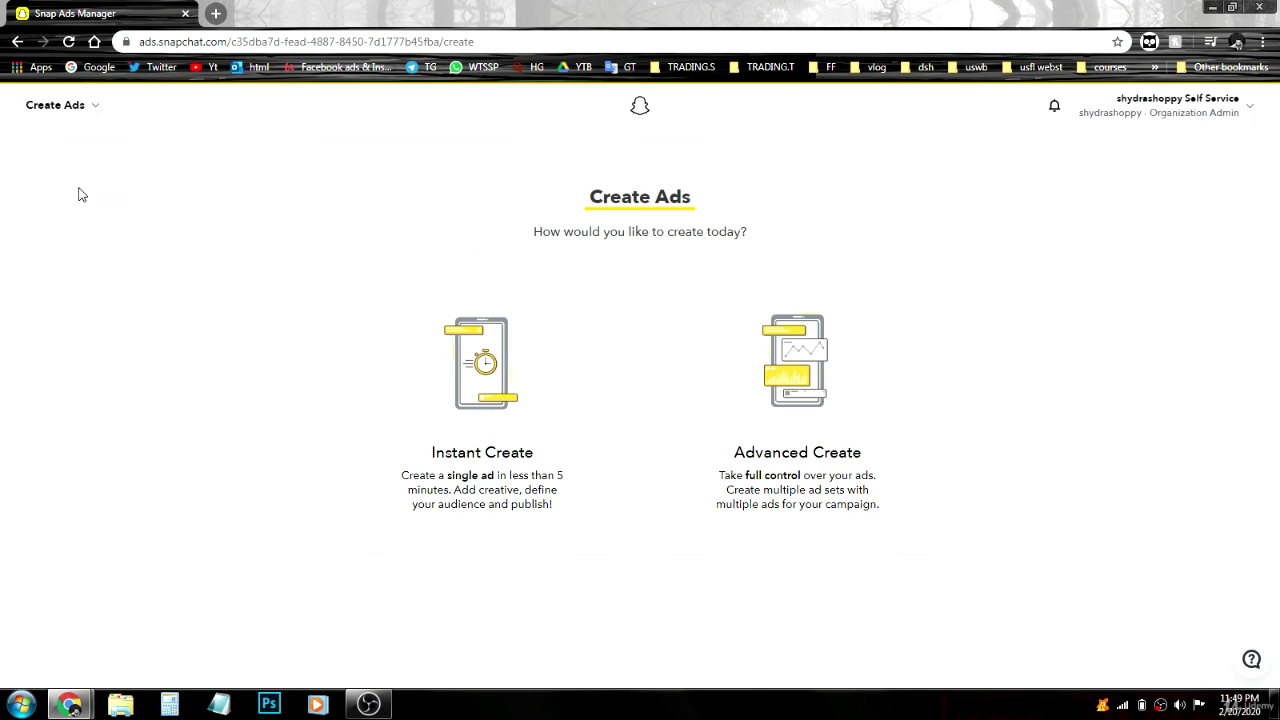